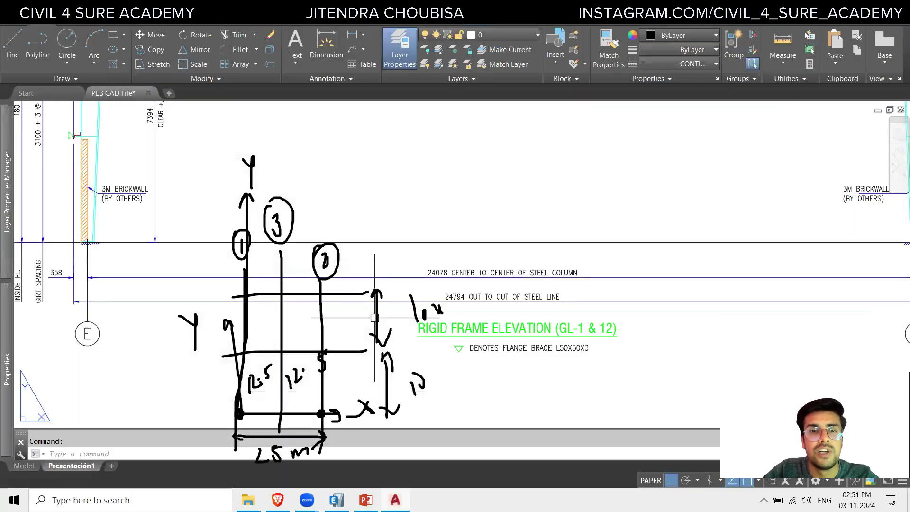
- Examine the column height and clear height dimensions near splice SP-3 in the rigid frame elevation
scroll(452, 267, "down", 3)
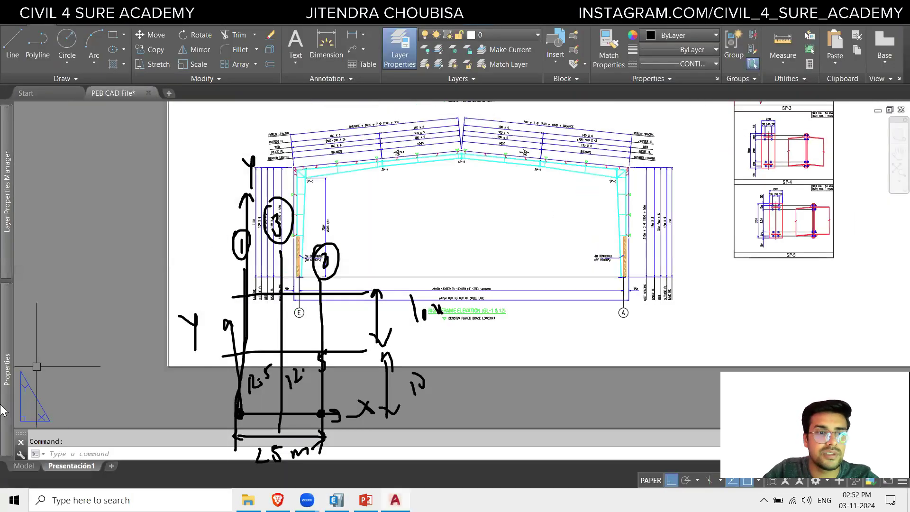
mouse_move(2, 410)
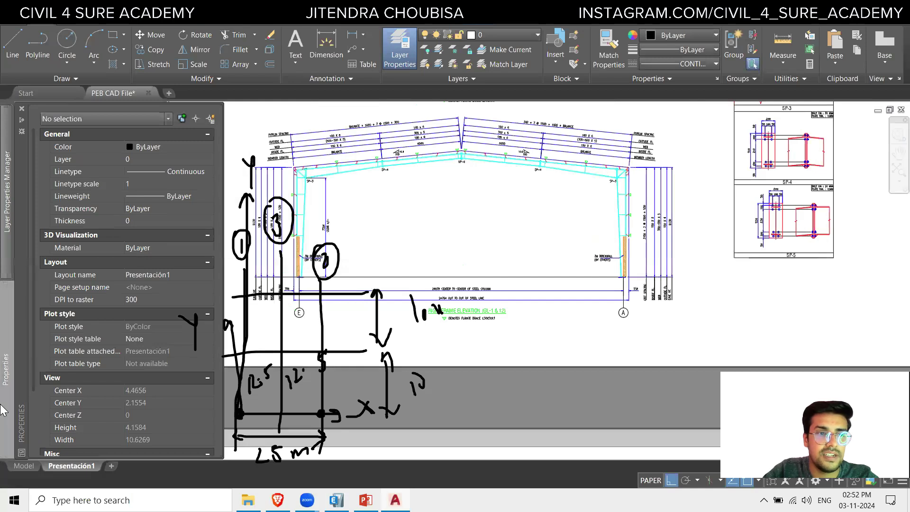
scroll(307, 214, "up", 5)
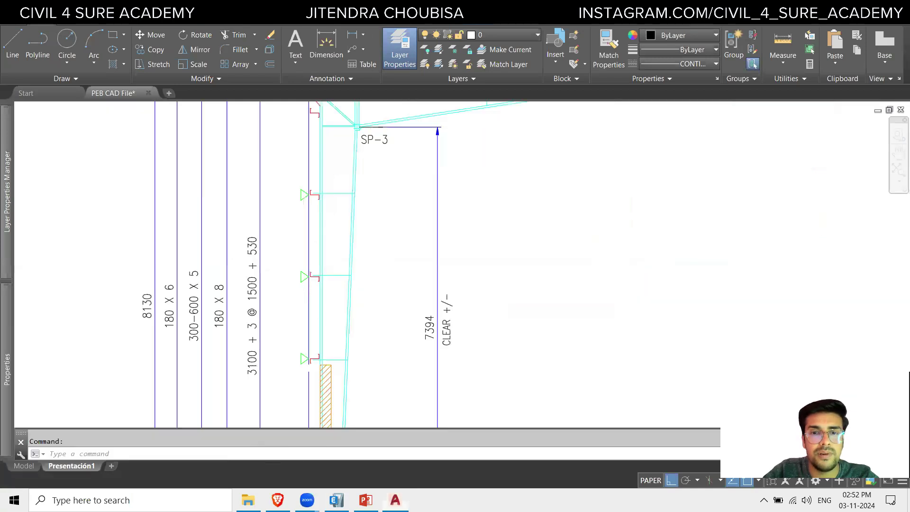
middle_click_drag(441, 294, 451, 414)
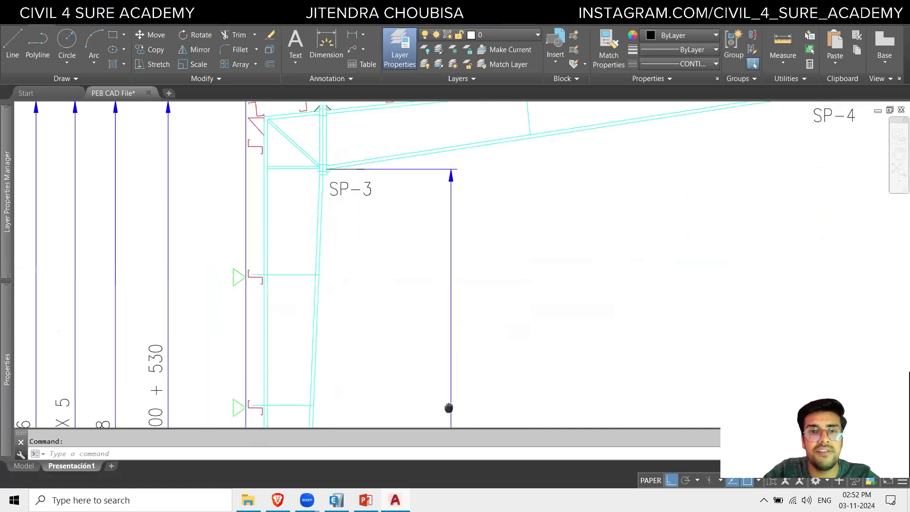
middle_click_drag(325, 168, 322, 200)
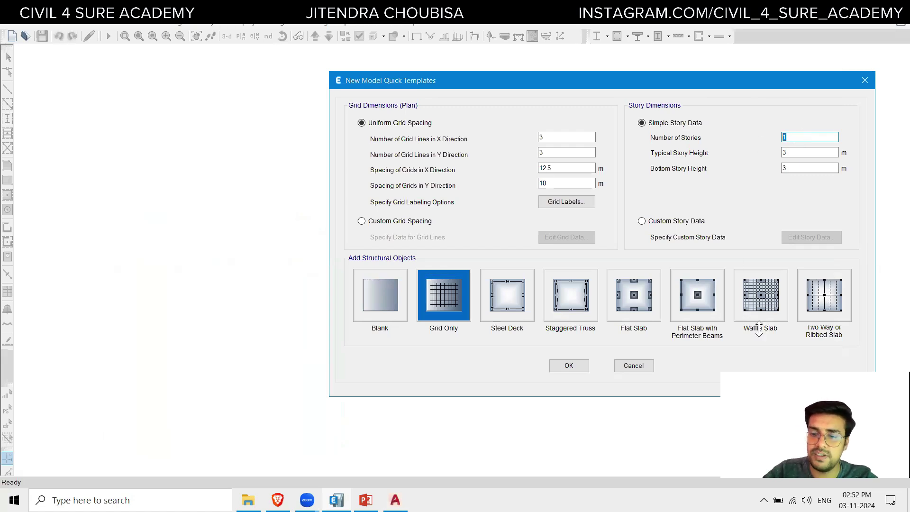
- In ETABS, set one story with 7.3 m typical and bottom story heights, and create the Grid Only model
type("13")
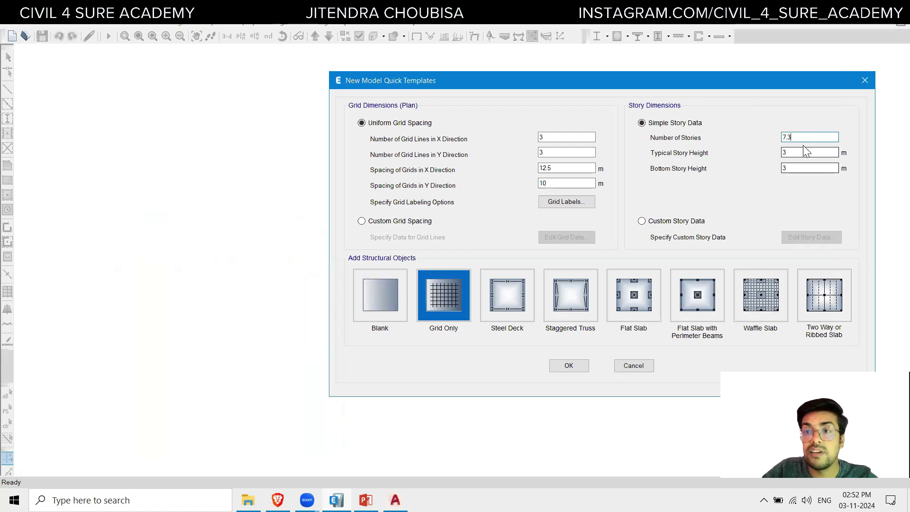
type("1")
key("Tab")
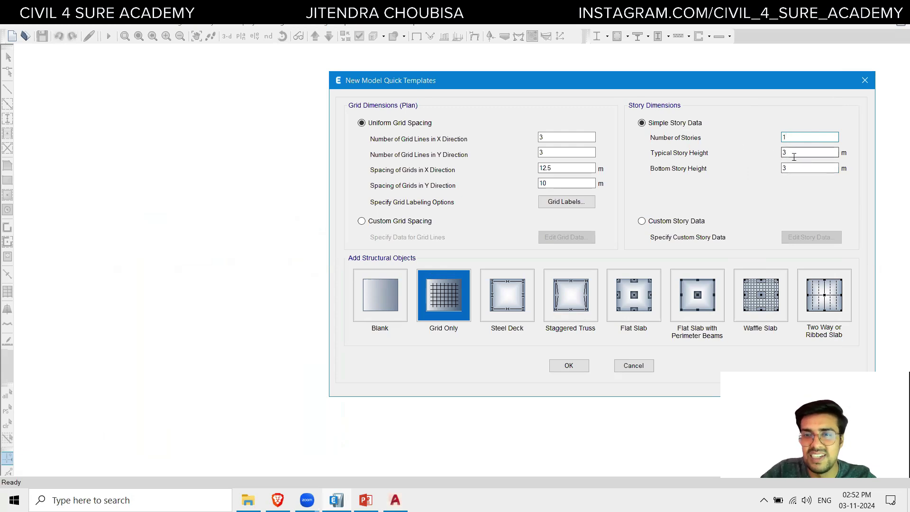
type("7.3")
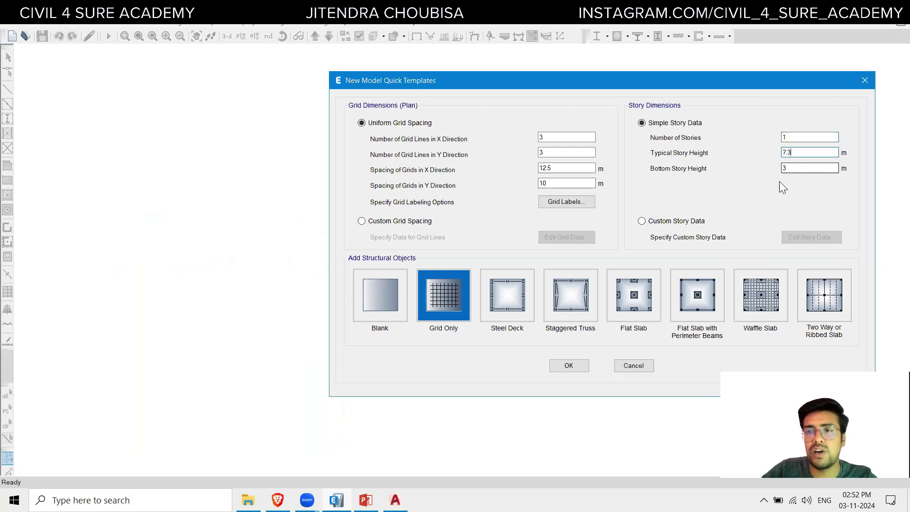
key("Tab")
type("7.3")
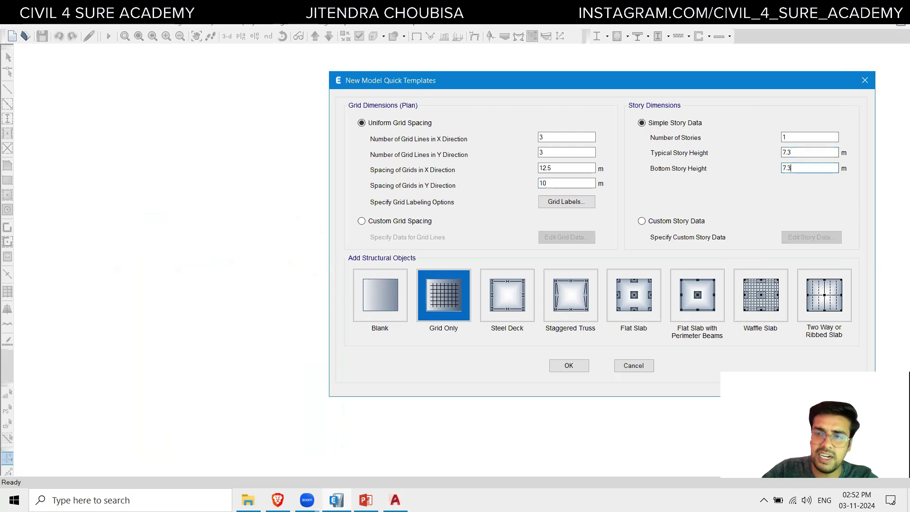
left_click(809, 153)
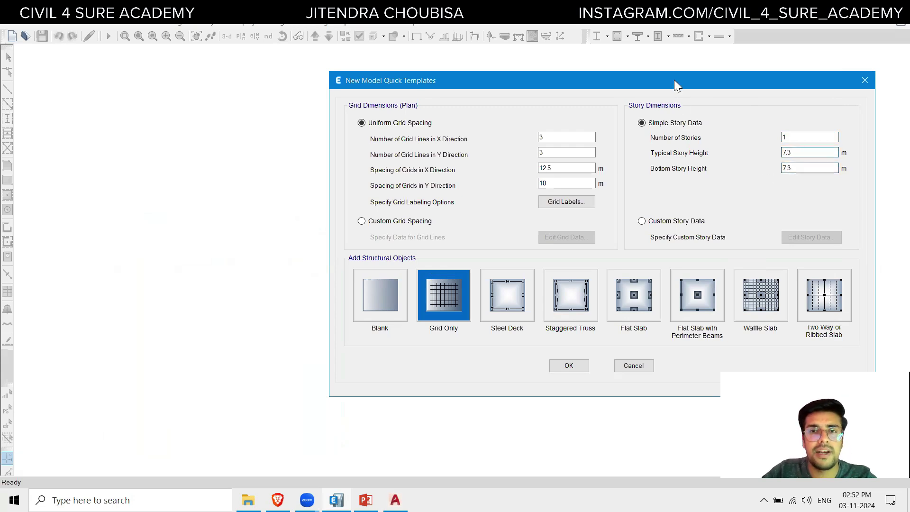
left_click_drag(674, 79, 531, 73)
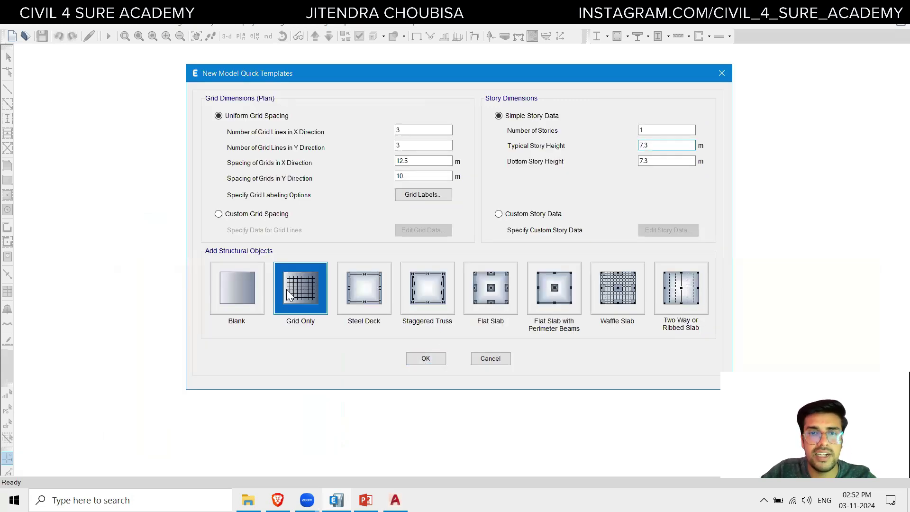
left_click(424, 359)
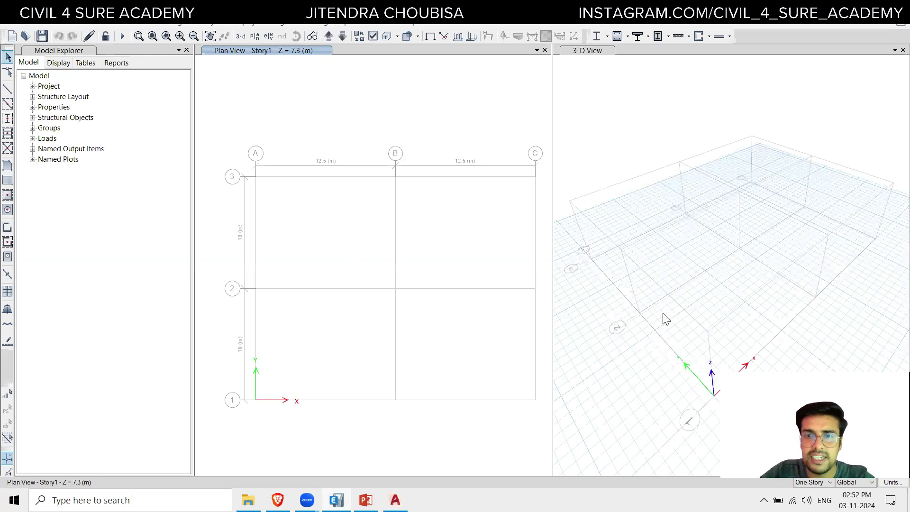
left_click(624, 268)
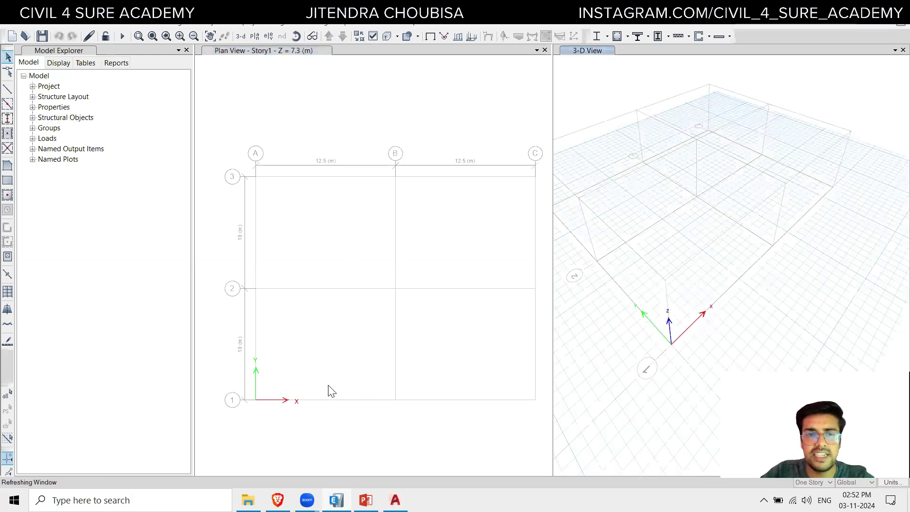
left_click(350, 351)
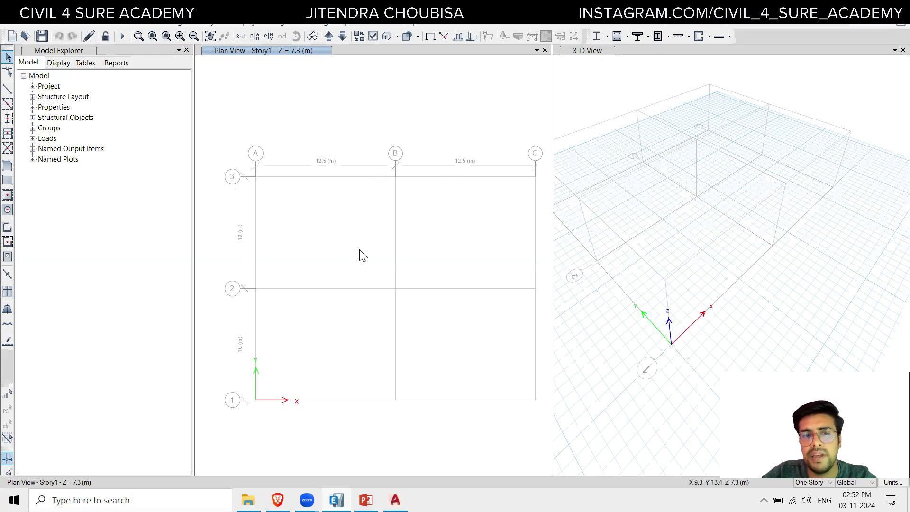
middle_click_drag(363, 256, 342, 230)
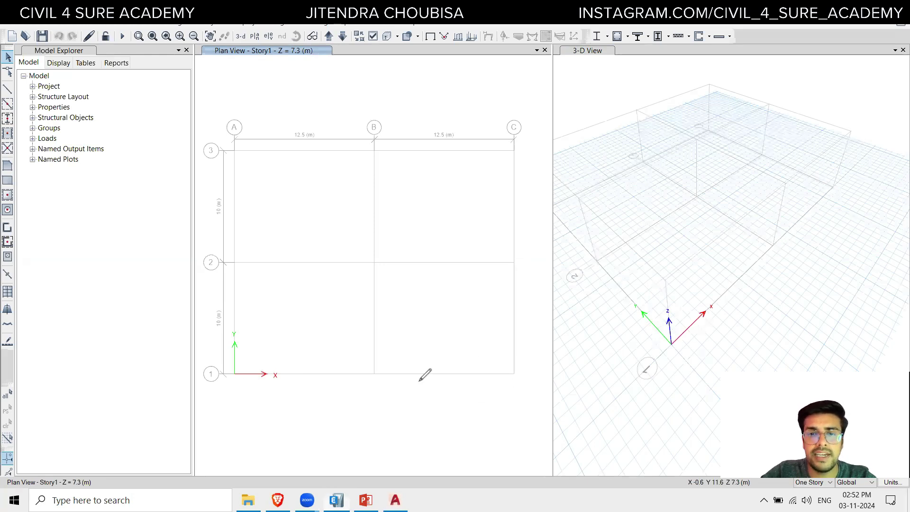
left_click_drag(234, 359, 235, 360)
left_click_drag(511, 364, 512, 365)
left_click_drag(663, 282, 669, 345)
left_click_drag(839, 189, 843, 133)
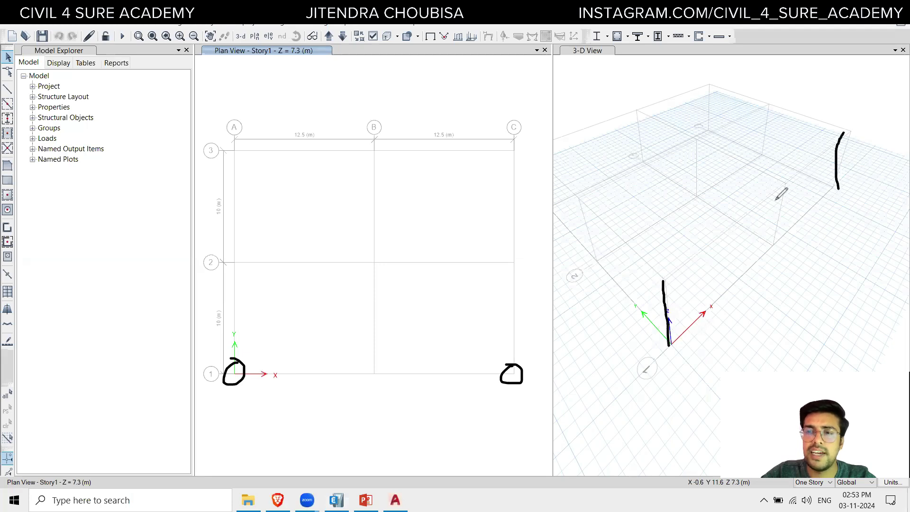
mouse_move(666, 282)
left_mouse_down()
mouse_move(758, 160)
mouse_move(852, 142)
left_mouse_up()
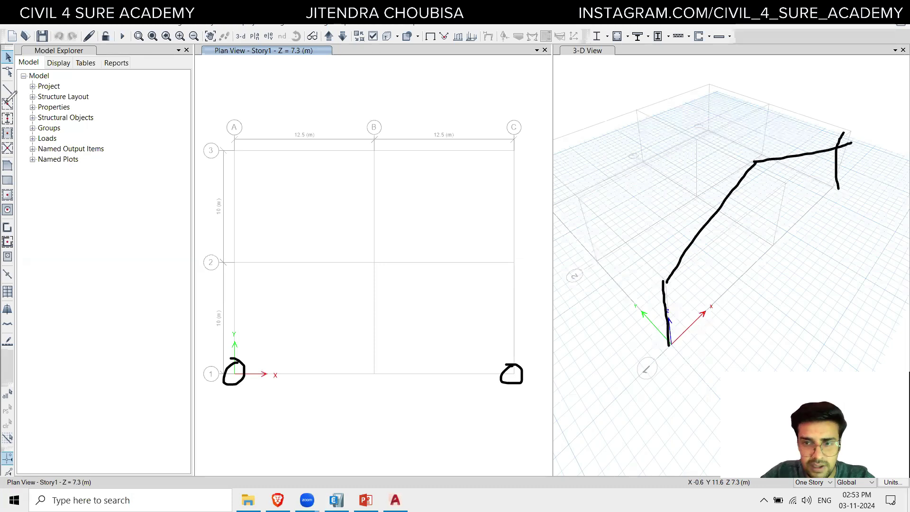
key("Escape")
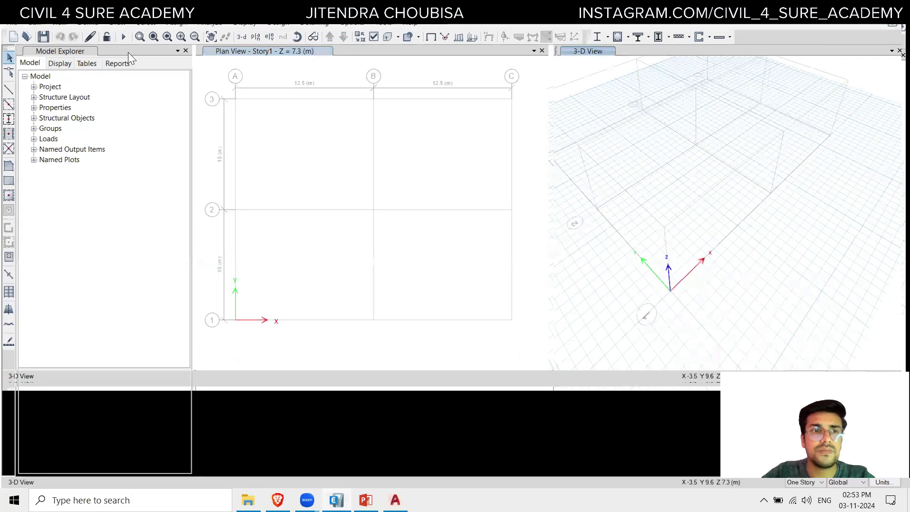
- Add a new steel material for region India with the Indian standard and grade Fe345
left_click(88, 23)
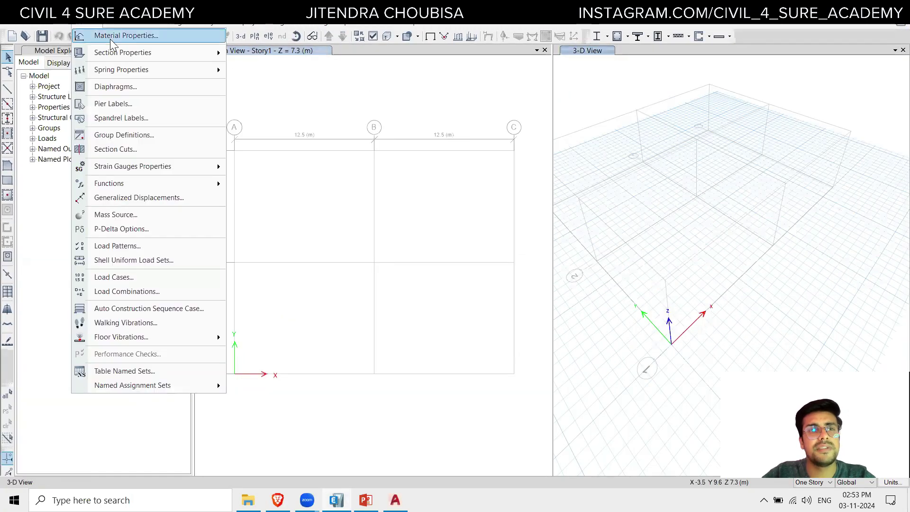
left_click(110, 36)
left_click(536, 183)
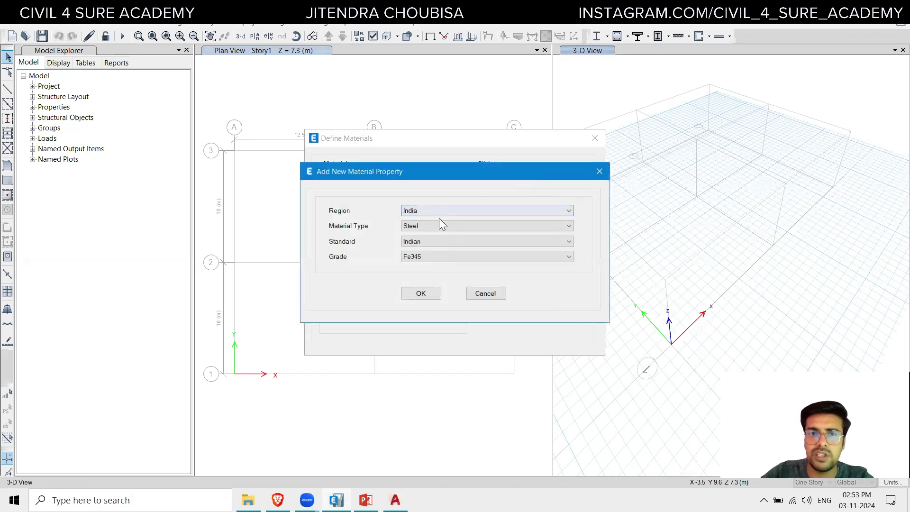
left_click(412, 214)
left_click(412, 213)
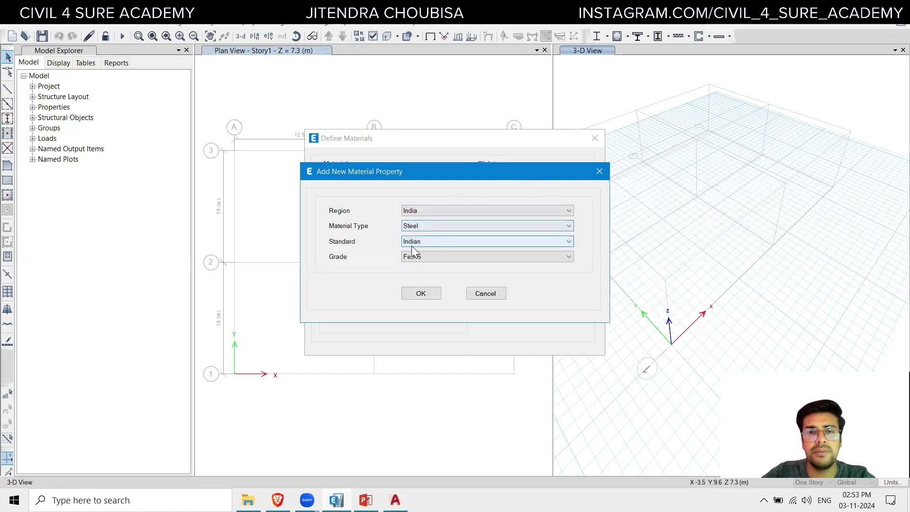
left_click(418, 292)
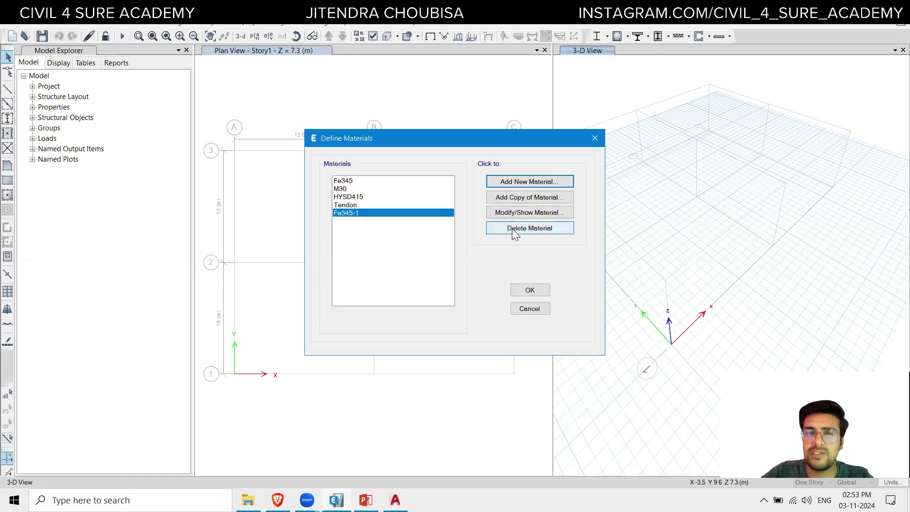
- Delete the duplicate material Fe345-1, select the original Fe345 and accept the material definitions
left_click(512, 228)
left_click(472, 297)
left_click(365, 181)
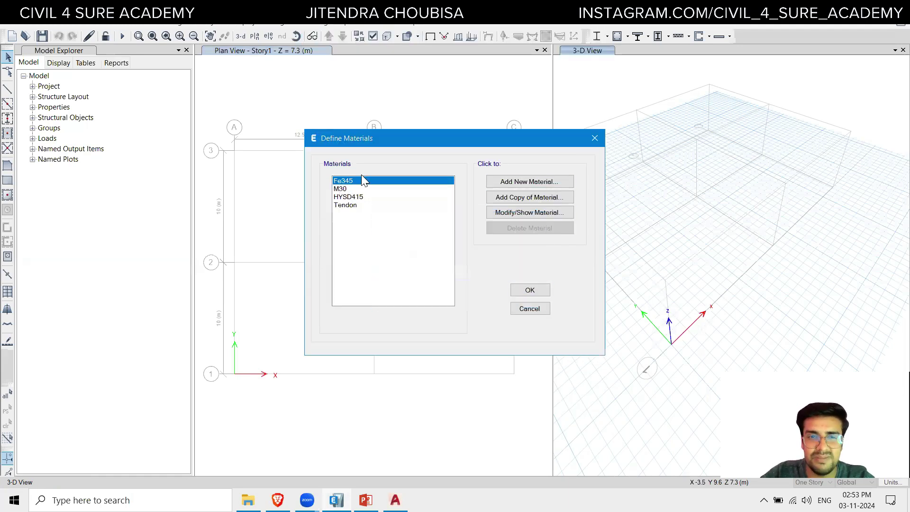
left_click(530, 291)
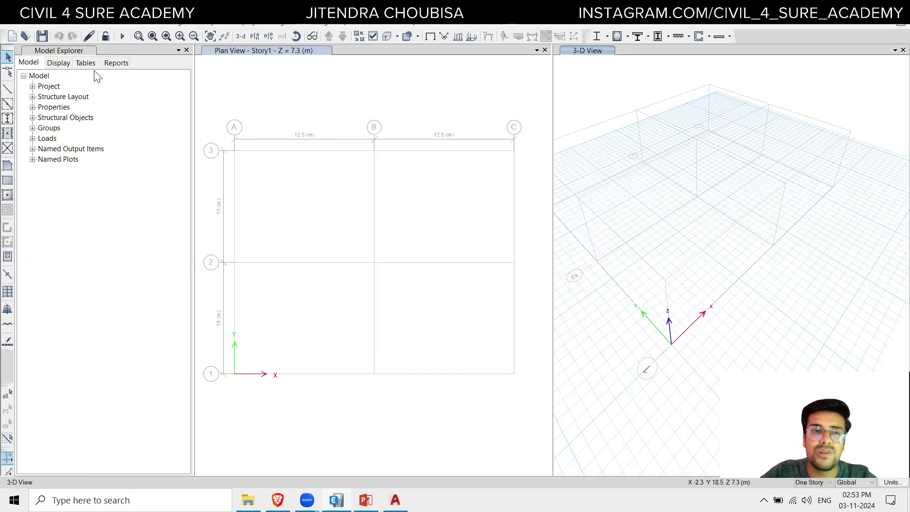
- Add a new frame section property using the steel I/Wide Flange shape
left_click(90, 24)
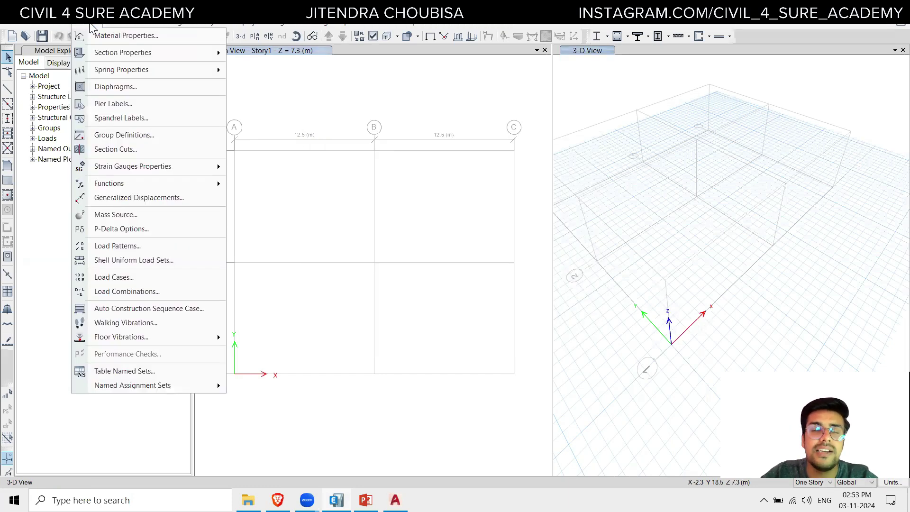
mouse_move(101, 53)
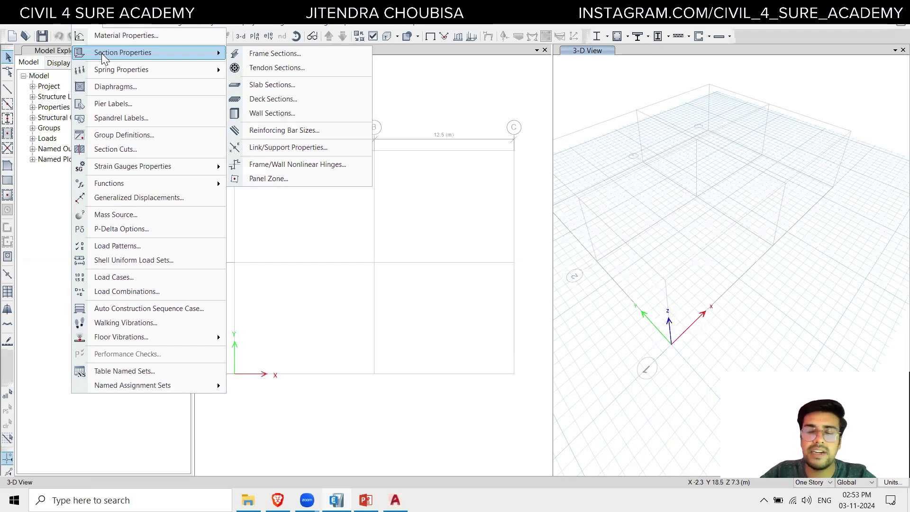
left_click(262, 53)
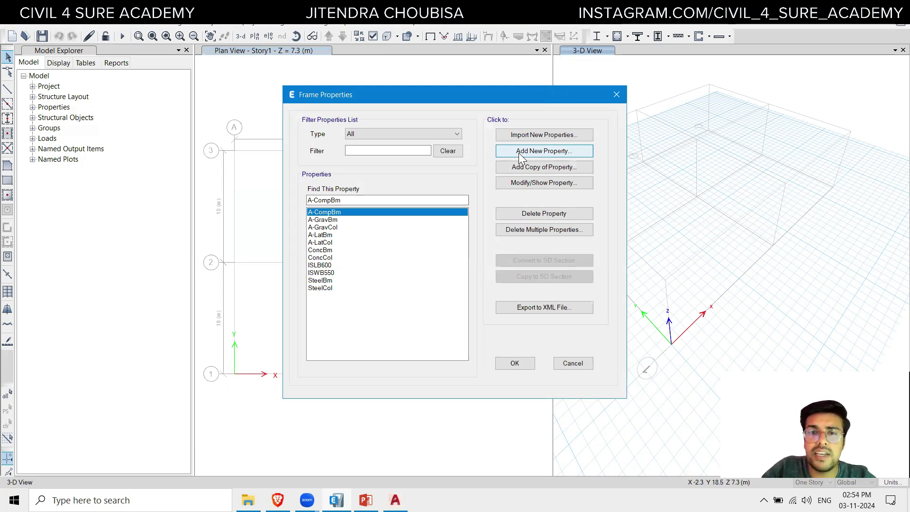
left_click(519, 153)
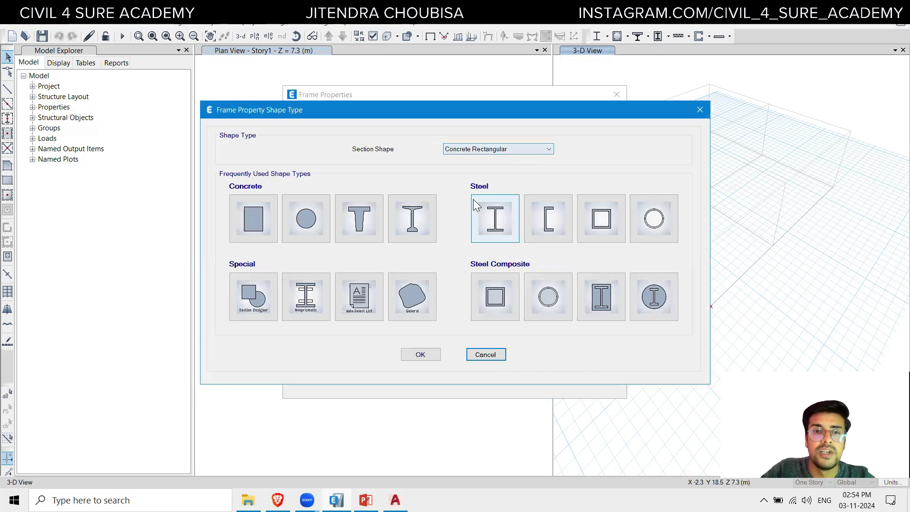
left_click(495, 224)
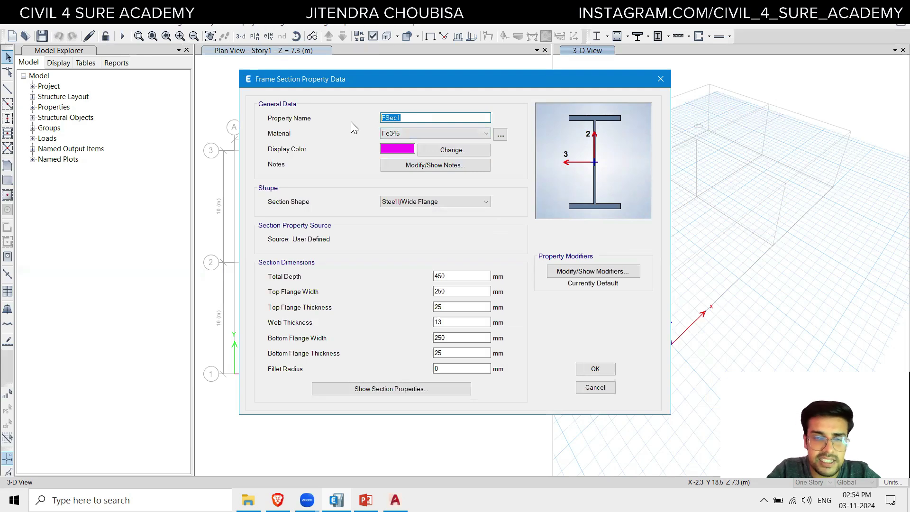
- Name the new section property T_W_300X5, checking the column plate sizes in the AutoCAD frame elevation
type("T")
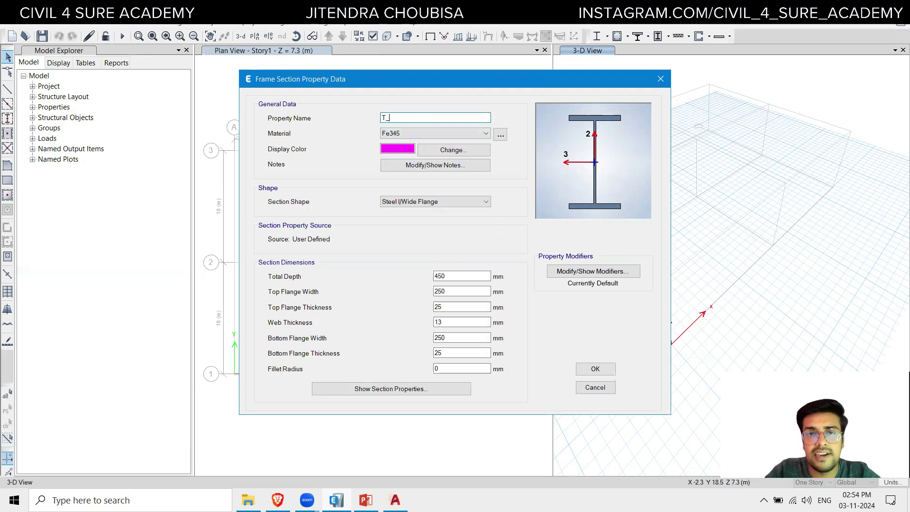
type("_300X")
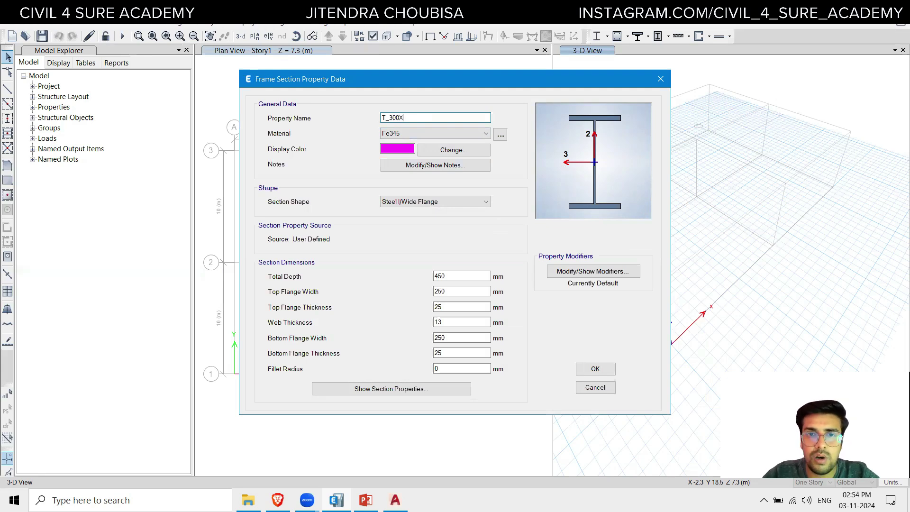
type("8X6")
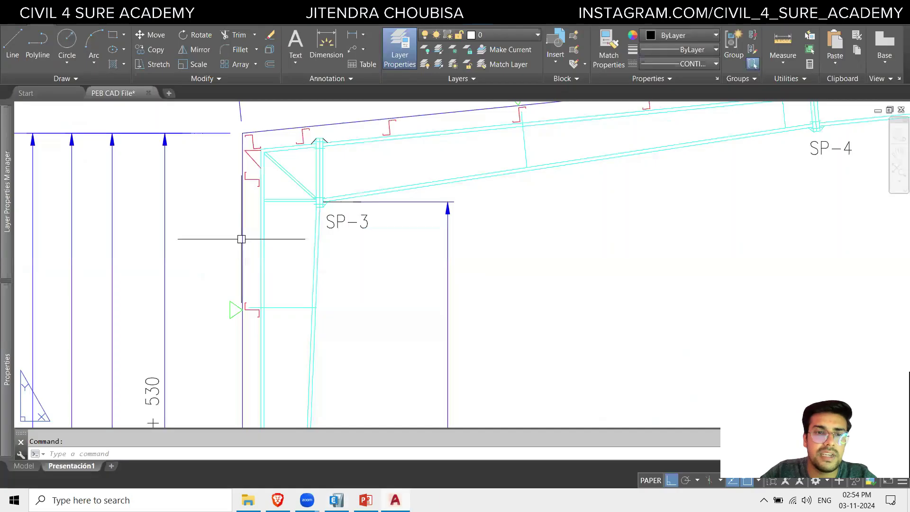
scroll(258, 284, "up", 2)
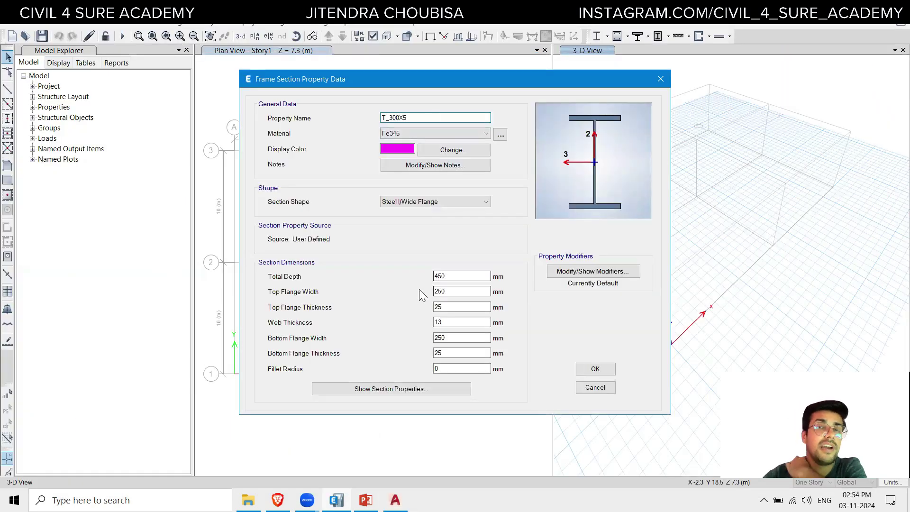
left_click(389, 118)
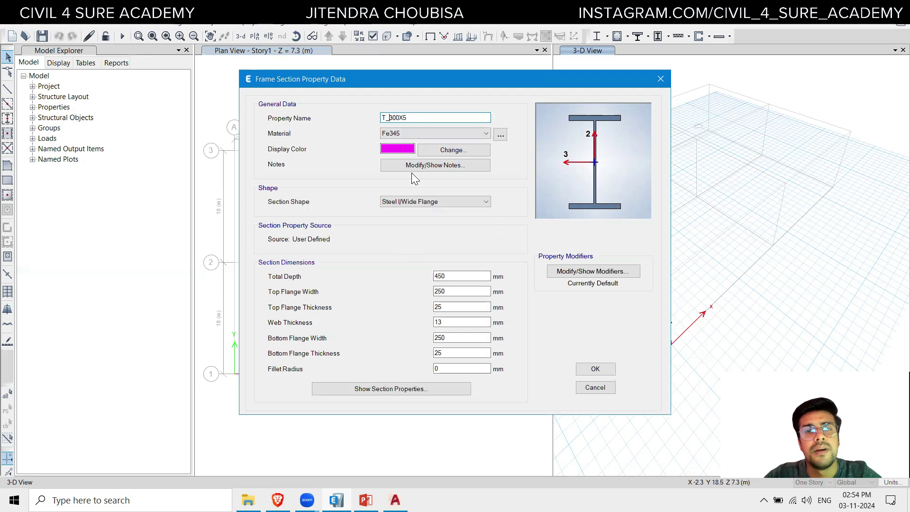
type("W_")
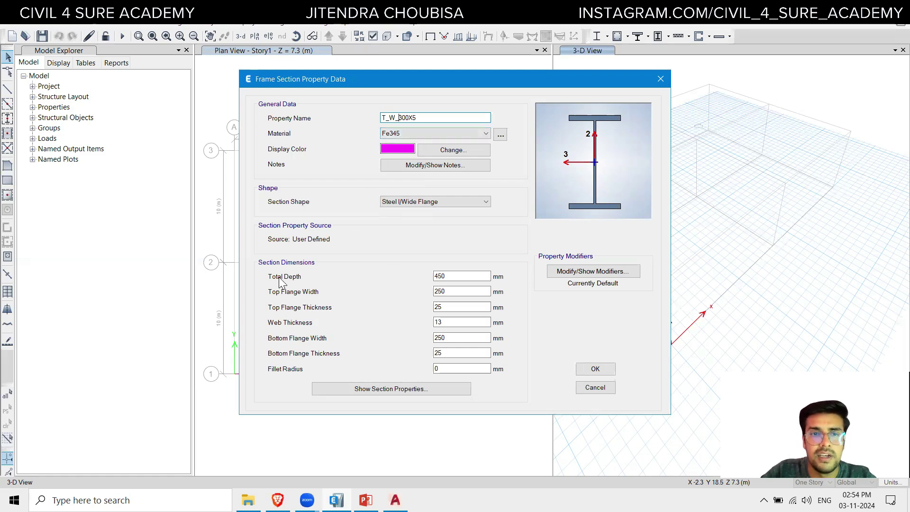
- Set the section's total depth to 300 mm and both flange widths to 180 mm, checking the column plate sizes in the AutoCAD drawing
left_click_drag(462, 276, 378, 276)
type("300")
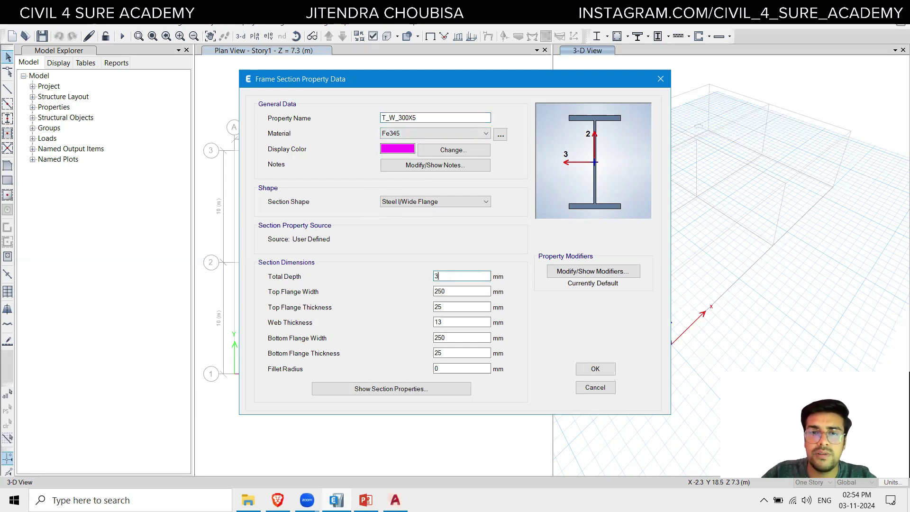
left_click(469, 292)
left_click_drag(468, 291, 401, 299)
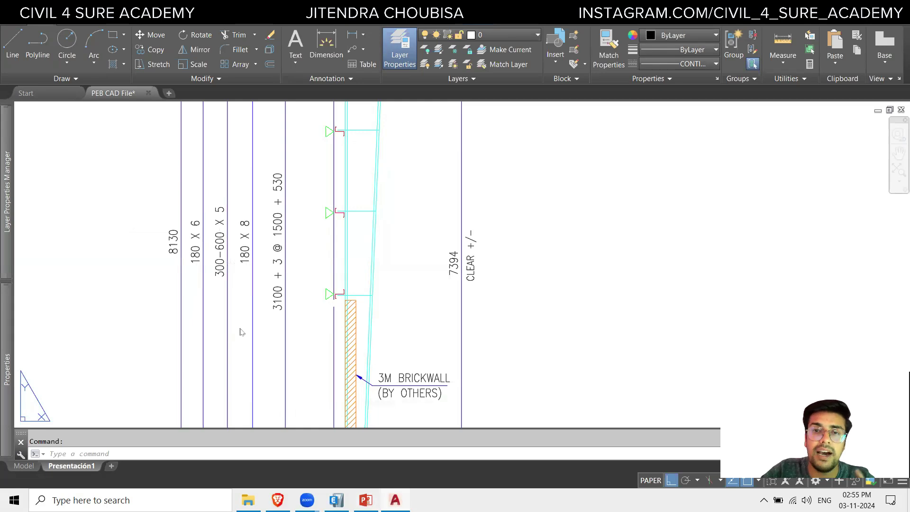
key("alt+Tab")
key("alt+Tab")
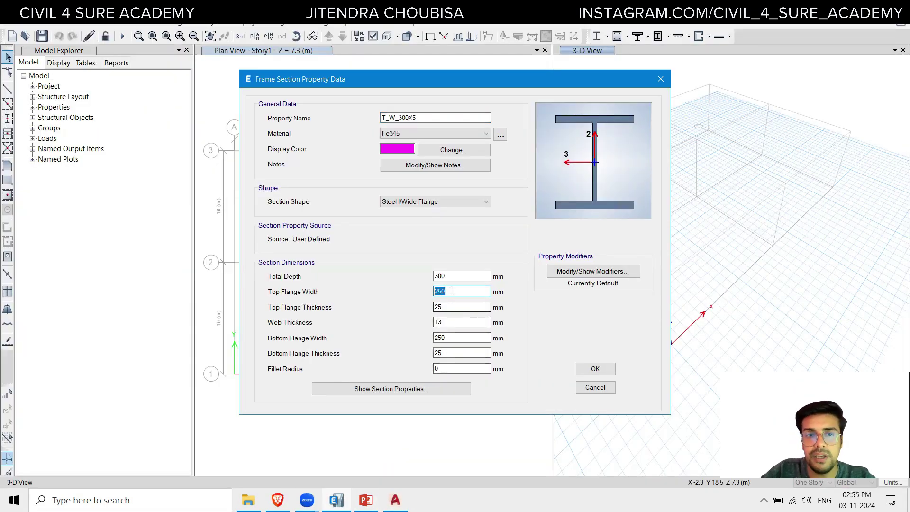
type("180")
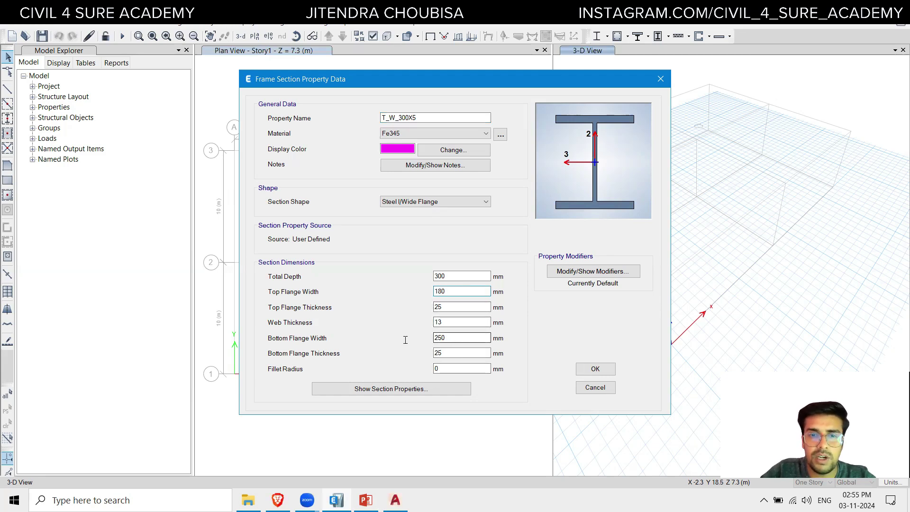
key("Tab")
key("Tab")
key("Tab")
type("180")
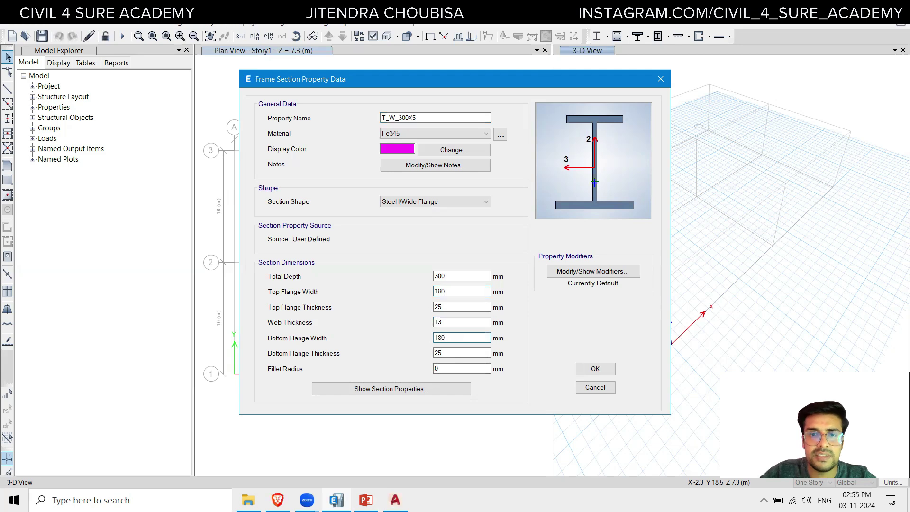
- Set the top flange thickness to 6 mm and the bottom flange thickness to 8 mm
double_click(448, 306)
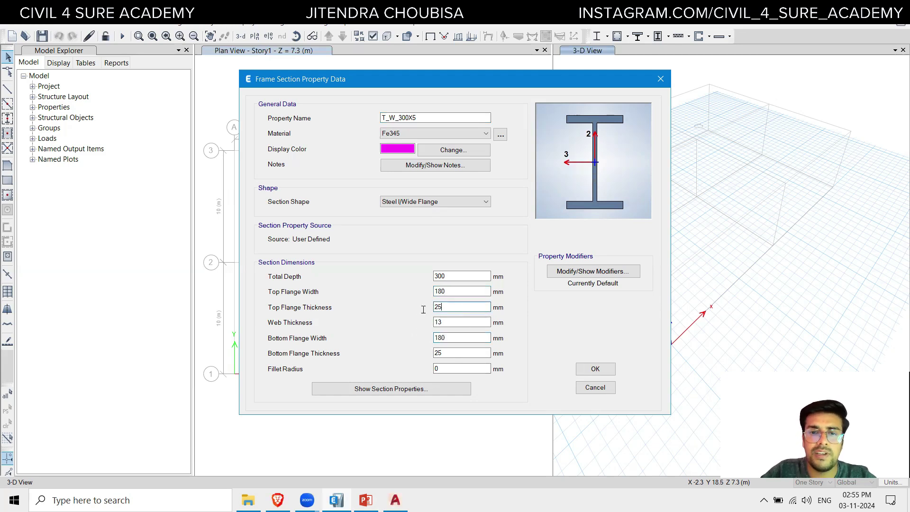
type("6")
left_click(453, 323)
left_click_drag(450, 352, 408, 351)
type("8")
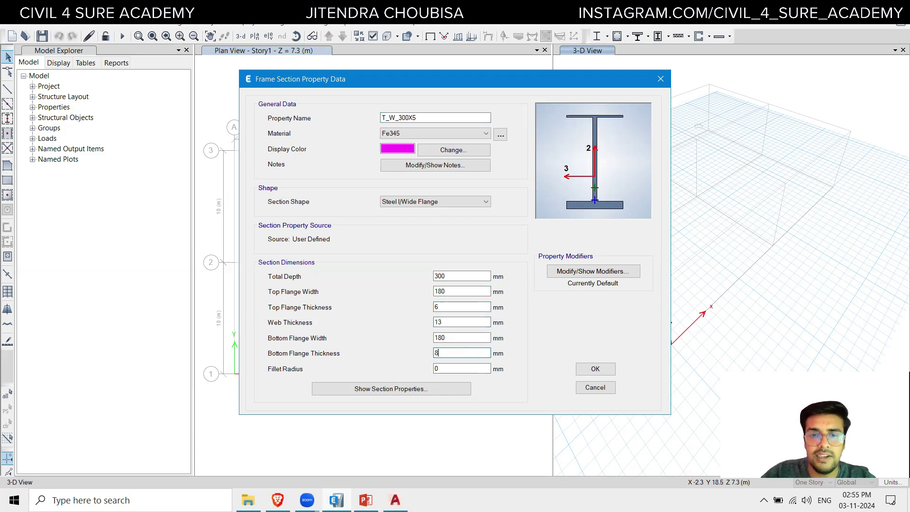
left_click(450, 336)
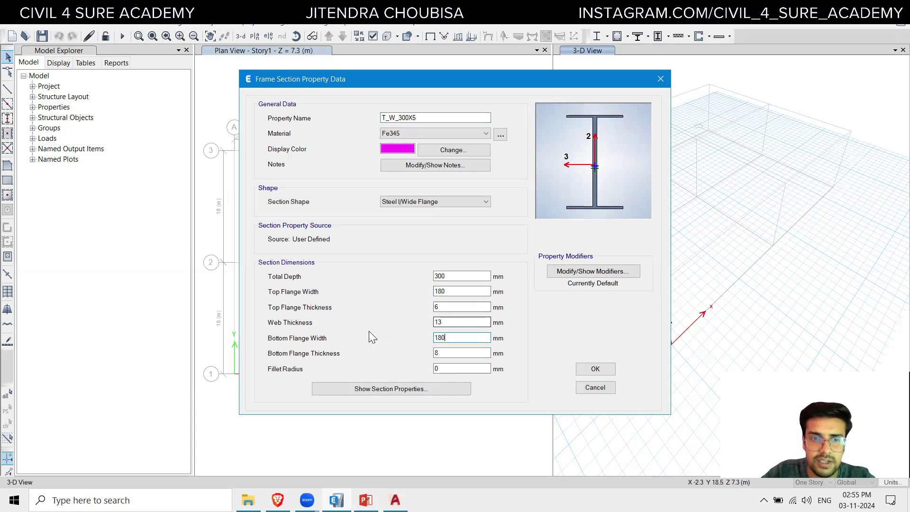
- Set the web thickness to 5 mm and accept the T_W_300X5 section
left_click_drag(446, 319, 418, 320)
type("5")
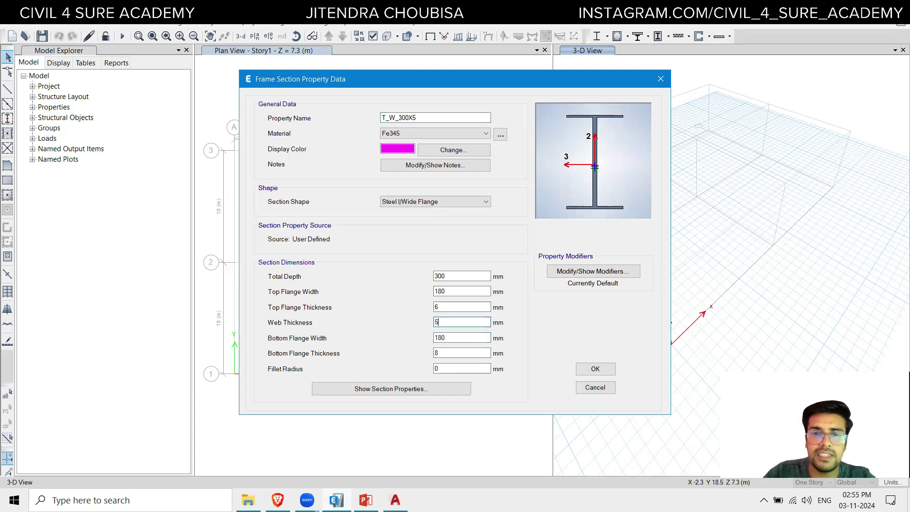
left_click(451, 356)
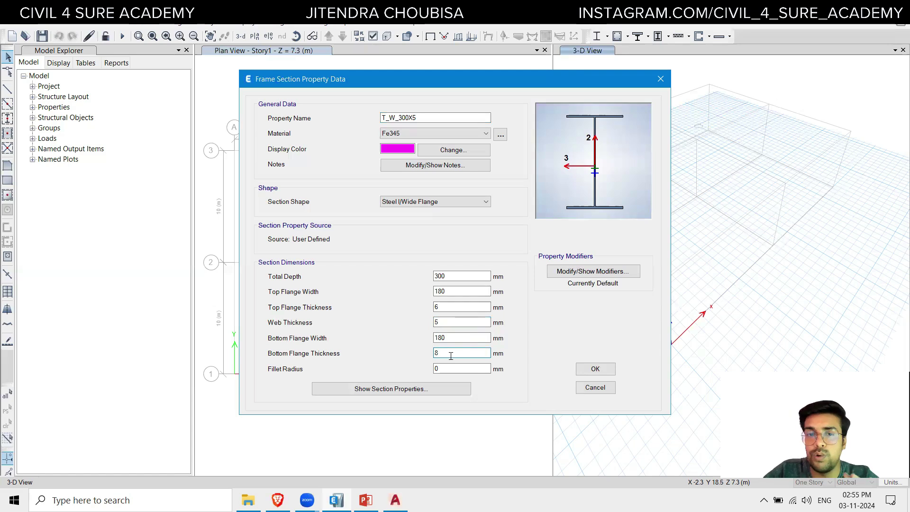
double_click(440, 276)
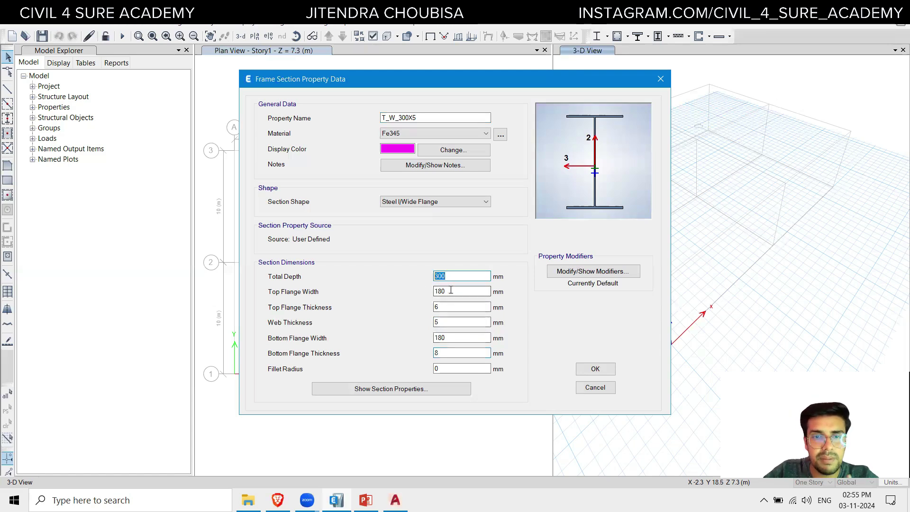
double_click(438, 291)
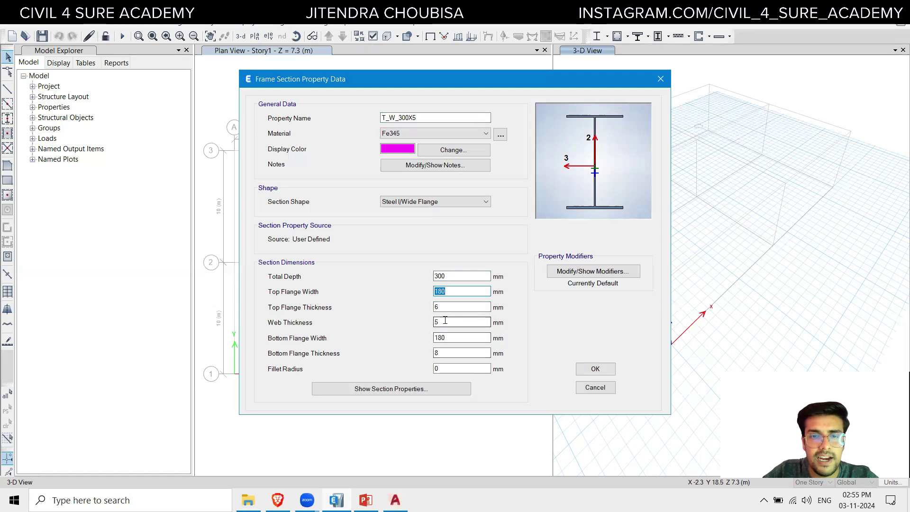
double_click(447, 369)
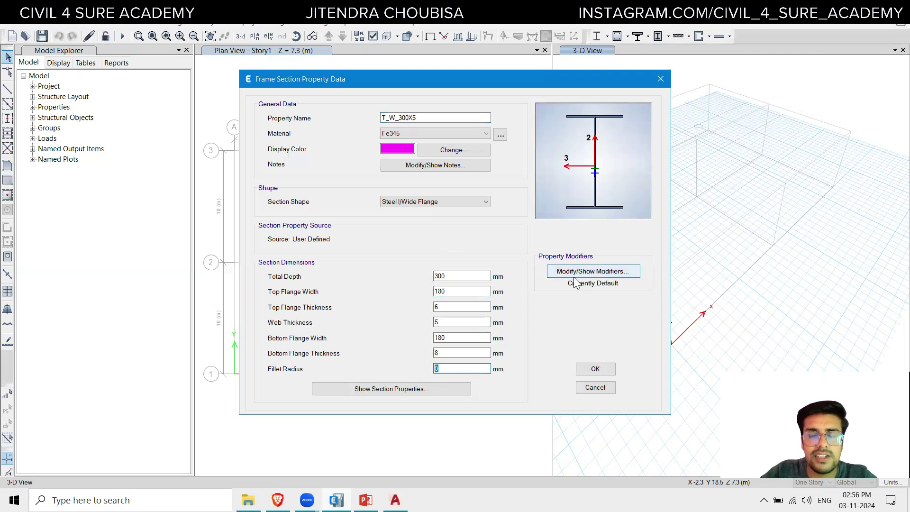
left_click(595, 371)
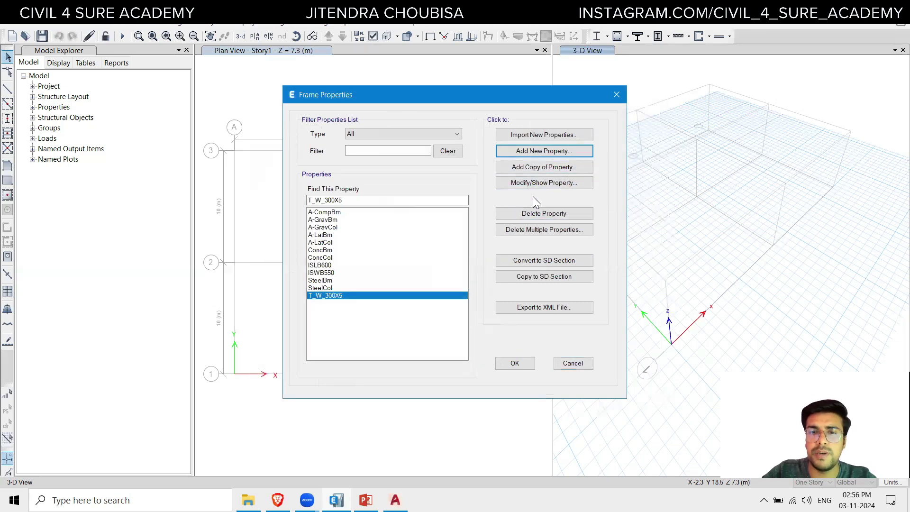
- Add a copy of the T_W_300X5 section property and name it T_W_600X5
left_click(539, 171)
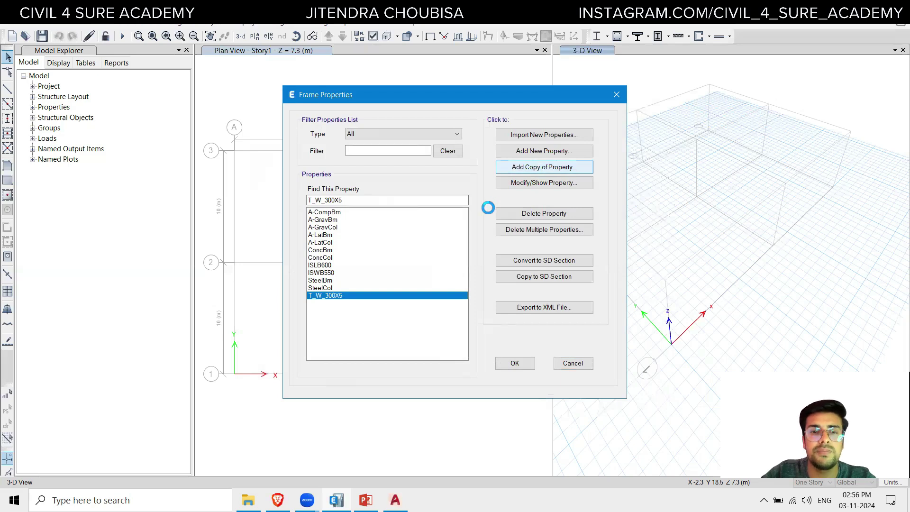
left_click_drag(626, 84, 799, 81)
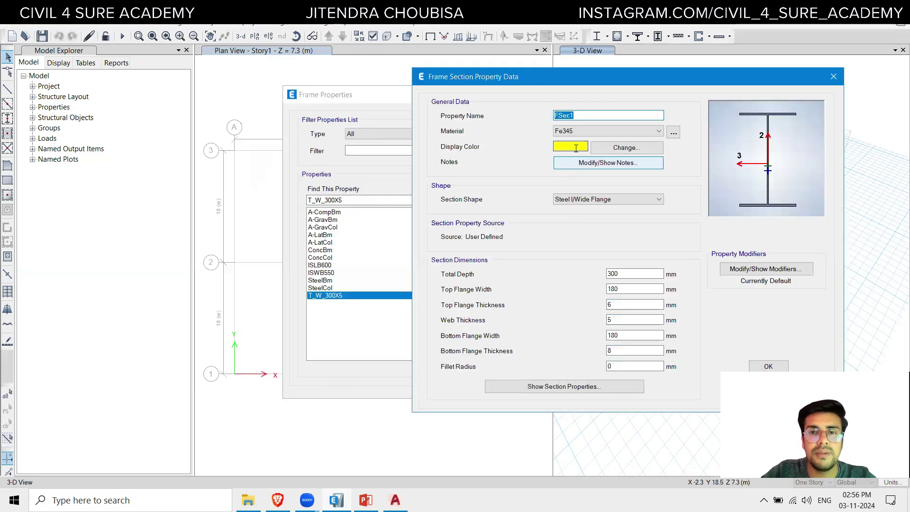
type("T")
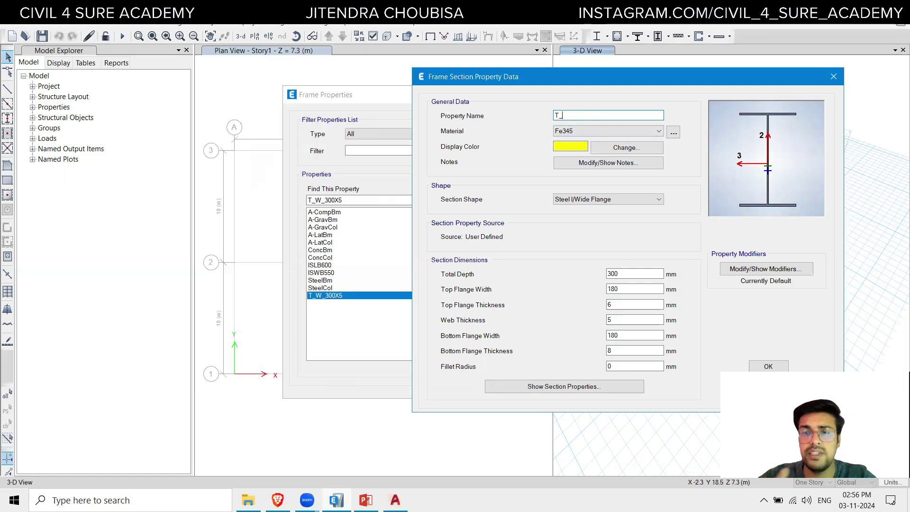
type("_W")
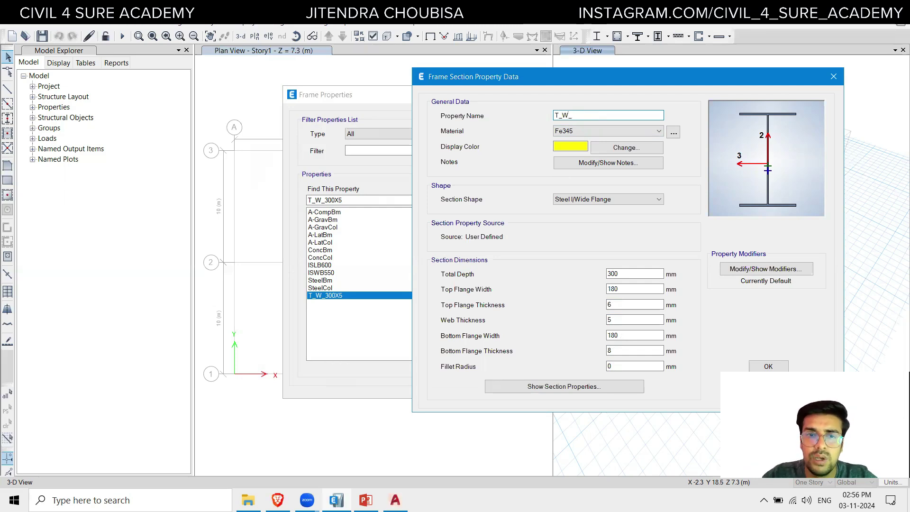
type("_600X5")
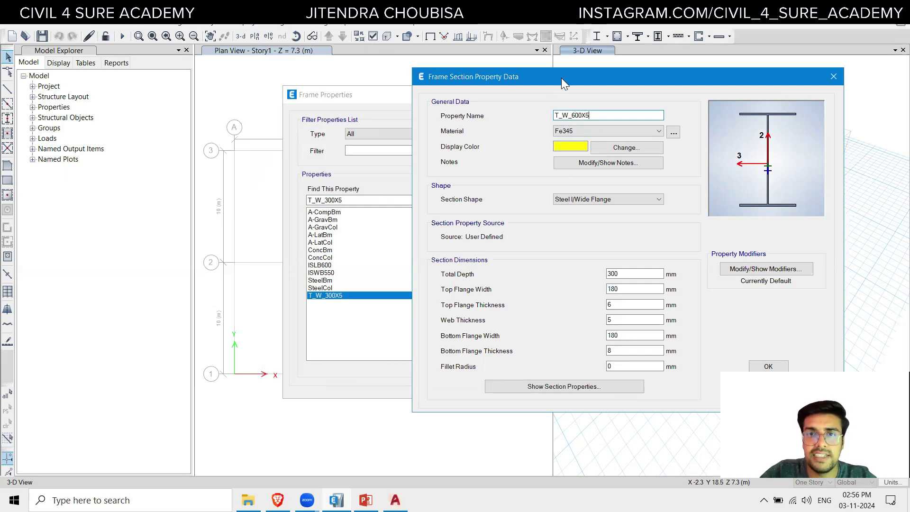
- Set the total depth of T_W_600X5 to 600 mm and accept the section
left_click_drag(561, 78, 496, 51)
double_click(548, 246)
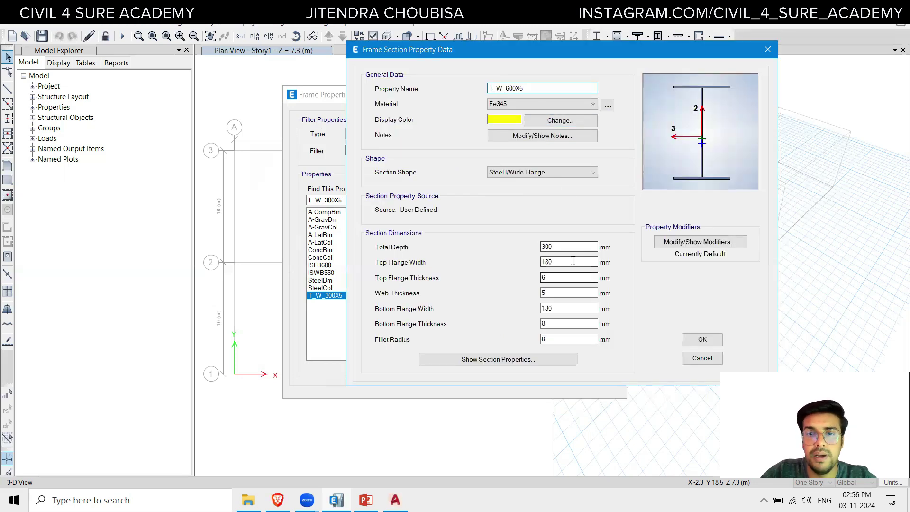
type("600")
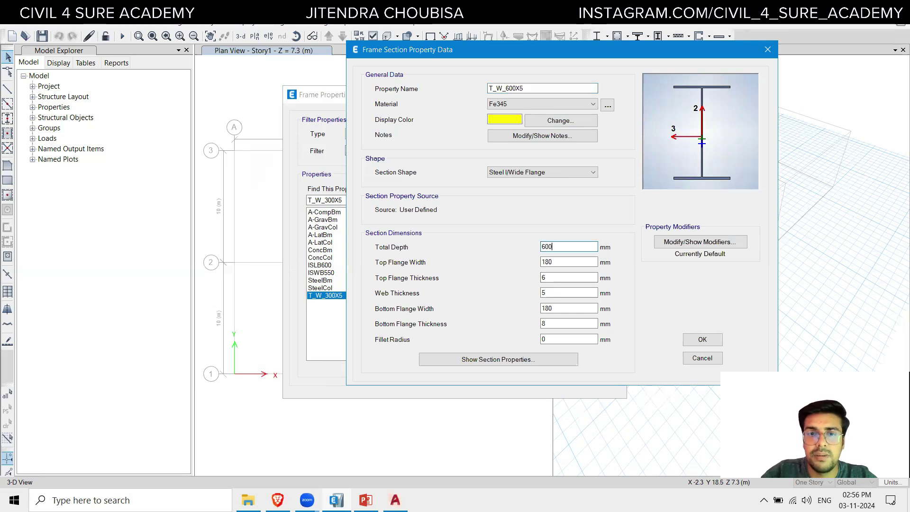
left_click(566, 263)
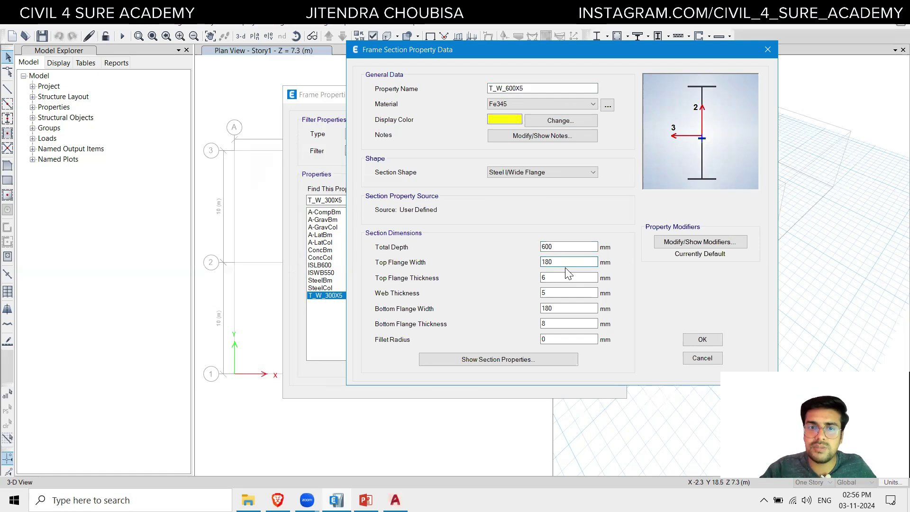
key("Tab")
key("Tab")
key("Tab")
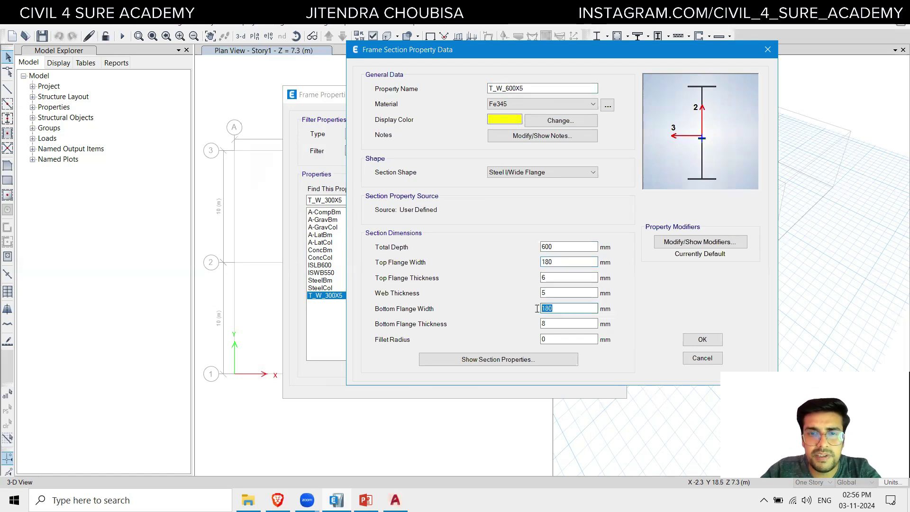
key("Tab")
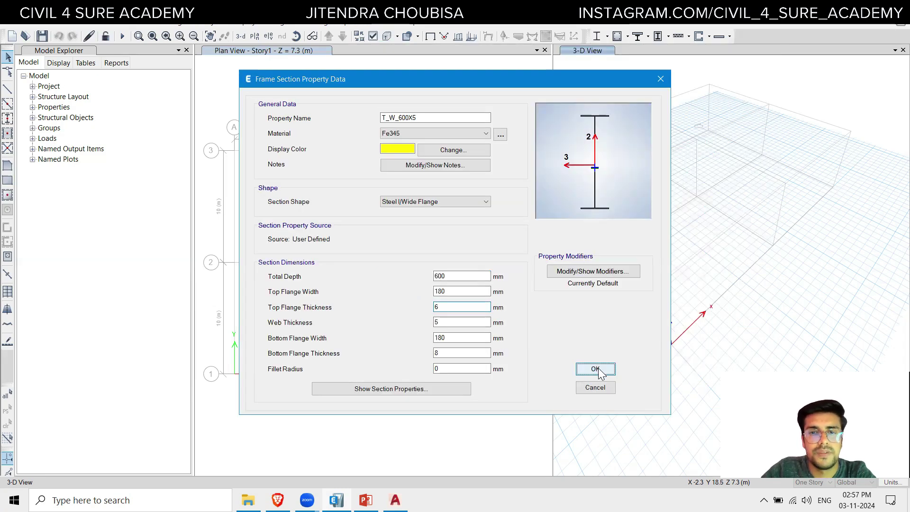
left_click(597, 370)
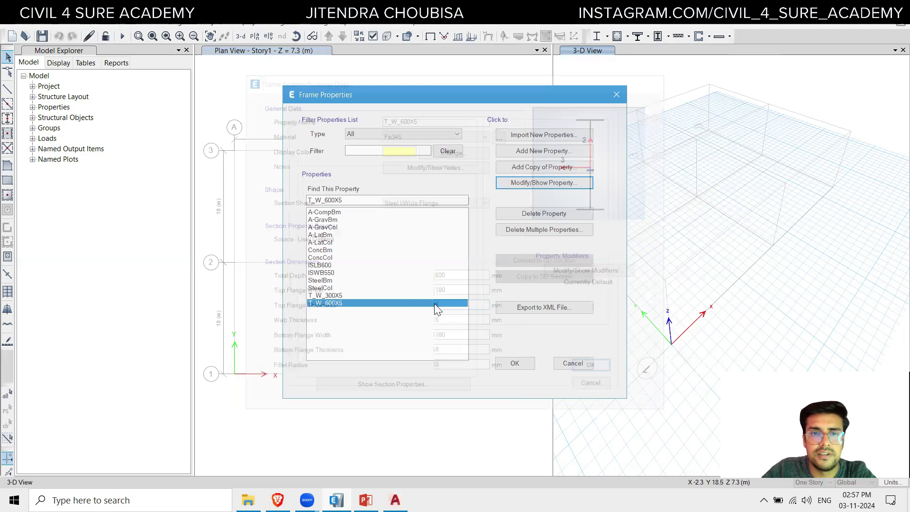
- Switch to AutoCAD and examine the rafter's flange and web plate sizes in the rigid frame elevation
left_click(334, 295)
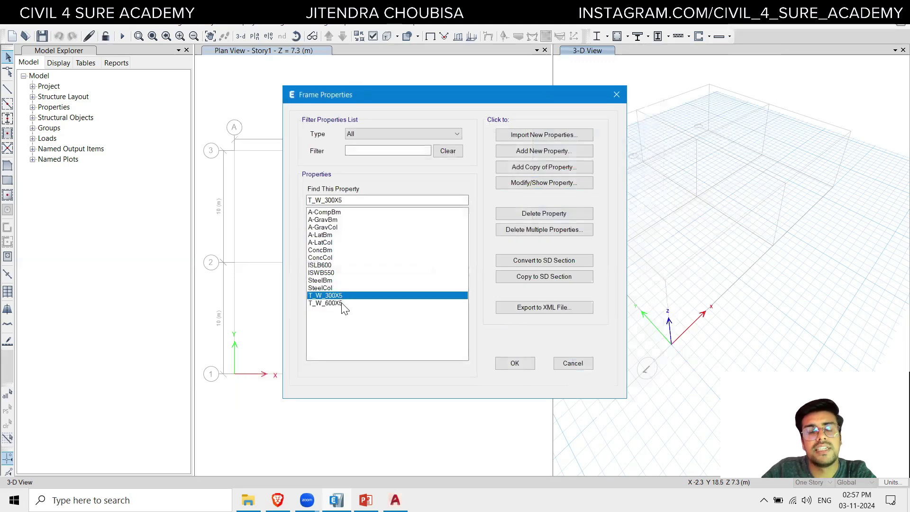
left_click(343, 305)
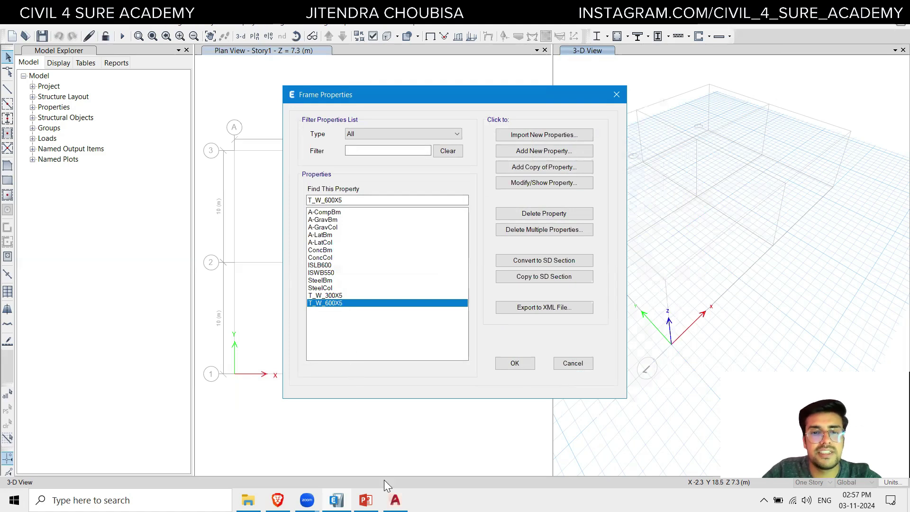
left_click(395, 500)
scroll(469, 211, "up", 5)
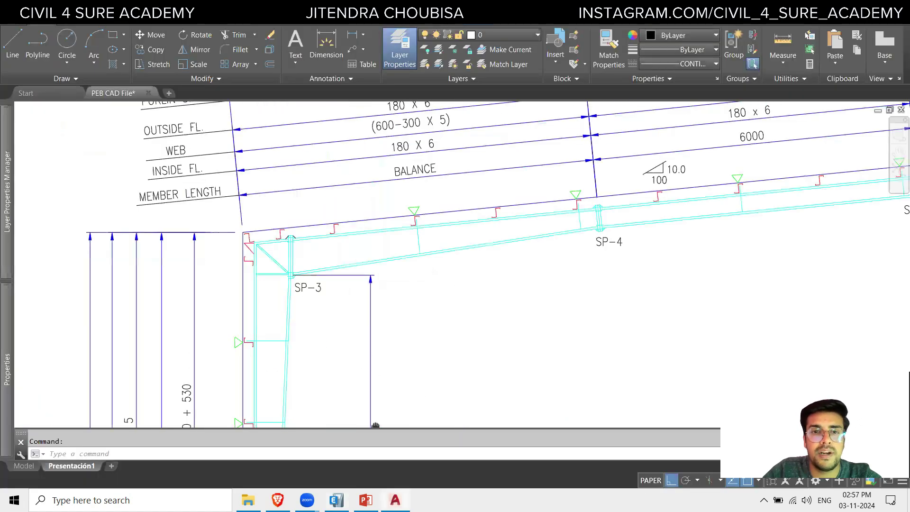
middle_click_drag(440, 262, 372, 331)
scroll(269, 362, "down", 2)
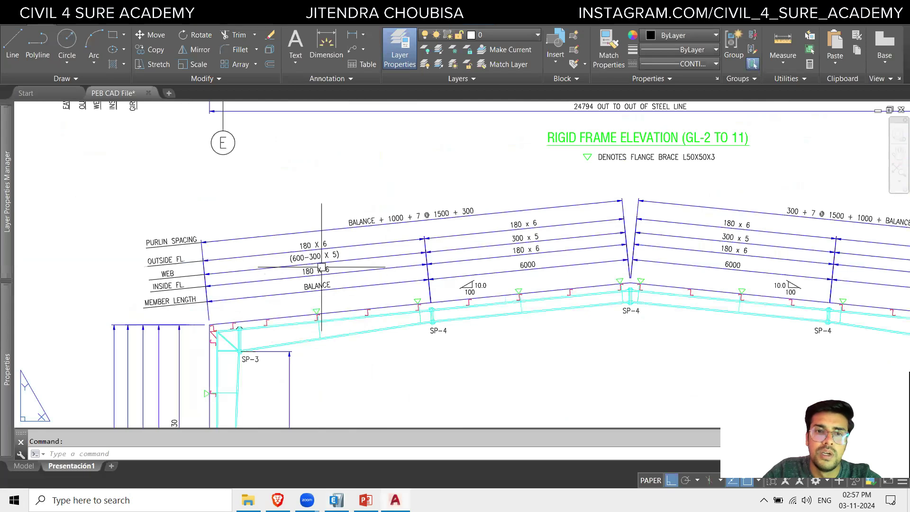
scroll(314, 258, "up", 2)
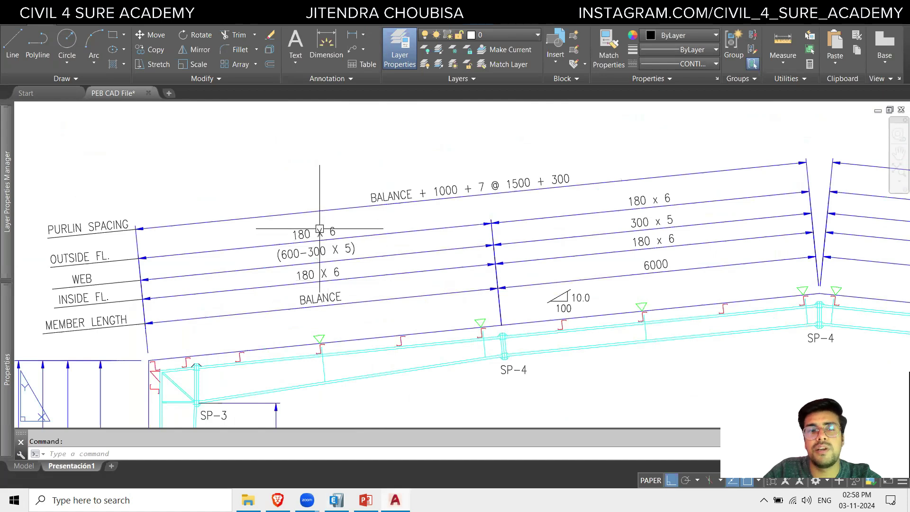
- Return to ETABS, add a copy of the T_W_300X5 section property and name it T_W_300X5_R for the rafter
key("alt+Tab")
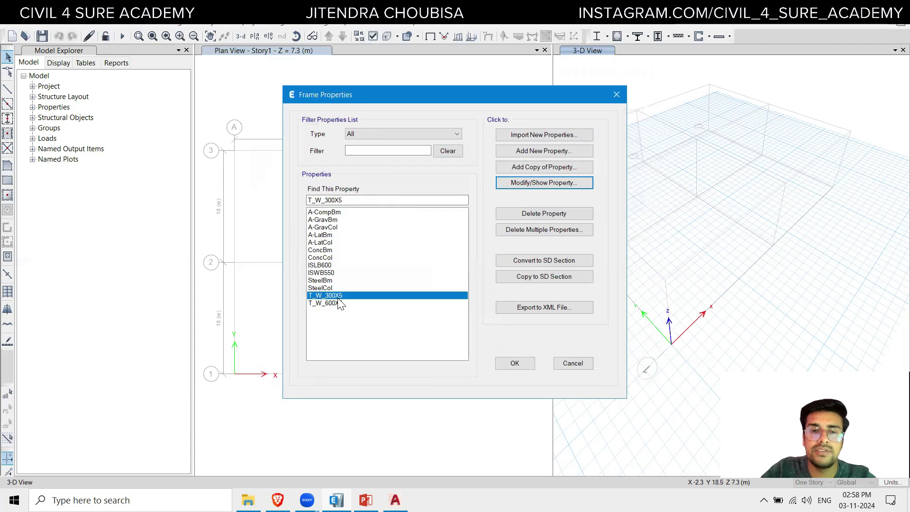
left_click(339, 304)
left_click(341, 296)
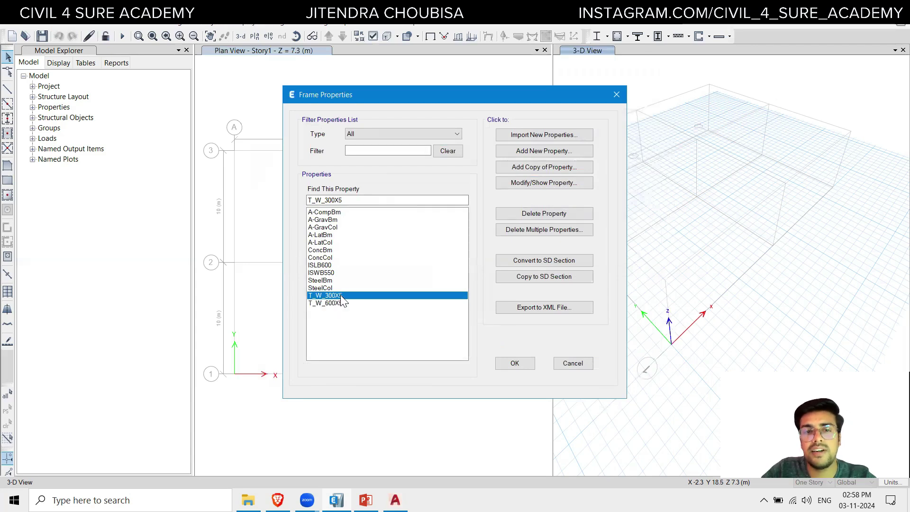
left_click(552, 168)
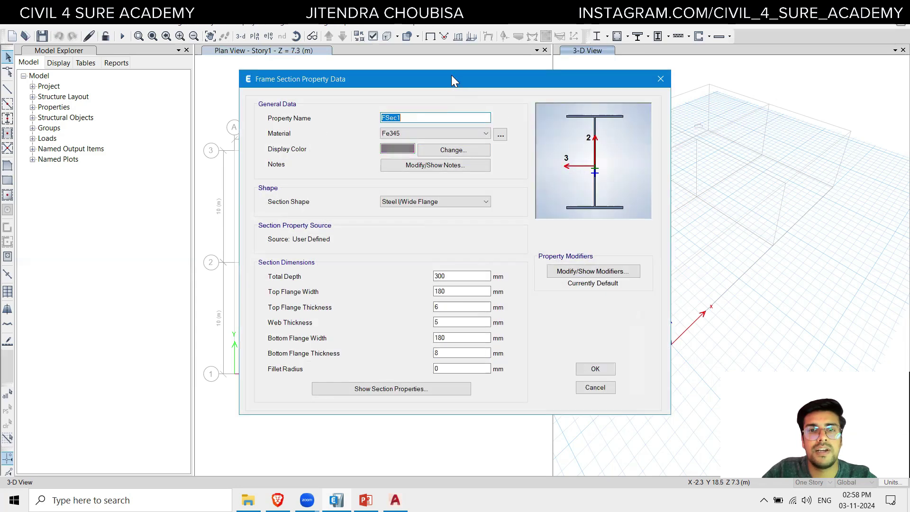
left_click_drag(452, 76, 631, 70)
type("T")
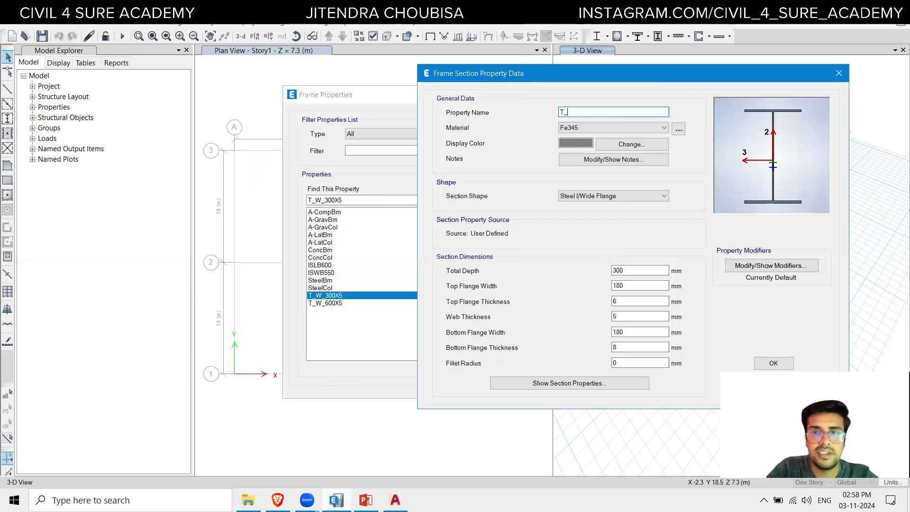
type("_W_300X5_R")
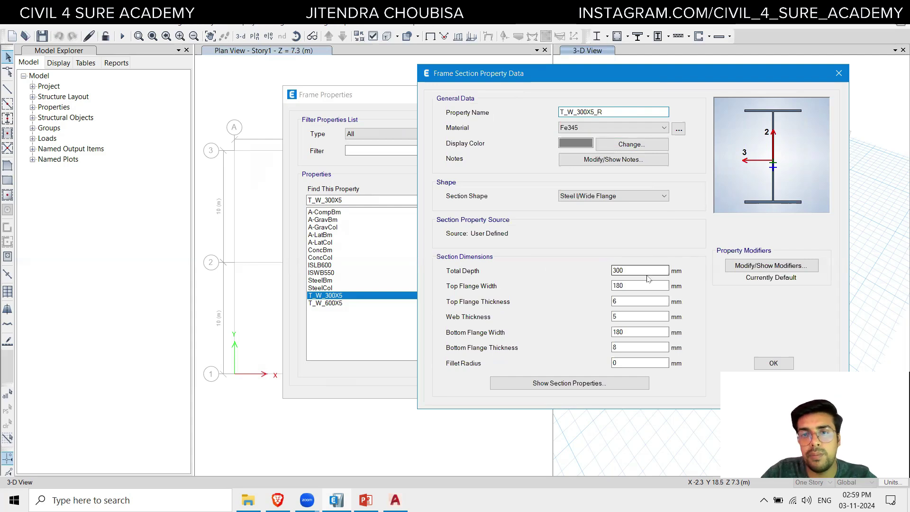
- Set the bottom flange thickness of T_W_300X5_R to 6 mm and accept the section
double_click(626, 348)
type("6")
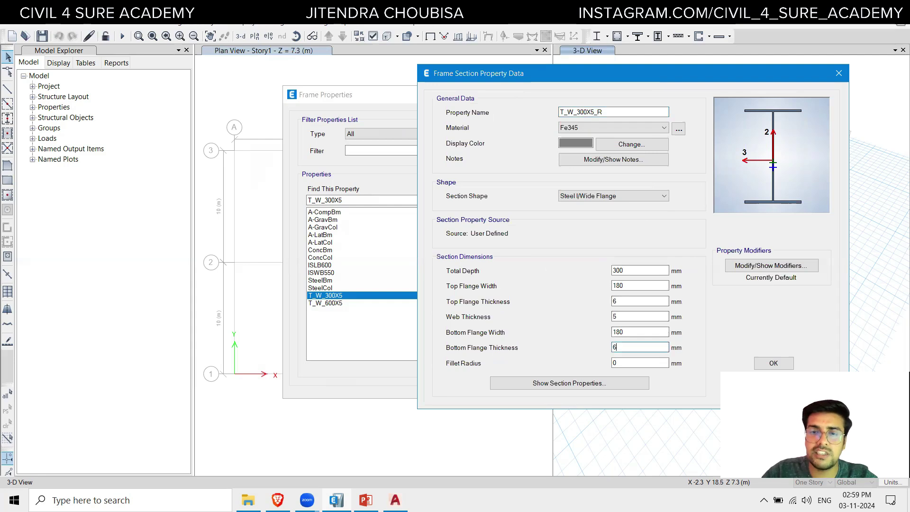
left_click_drag(754, 78, 565, 86)
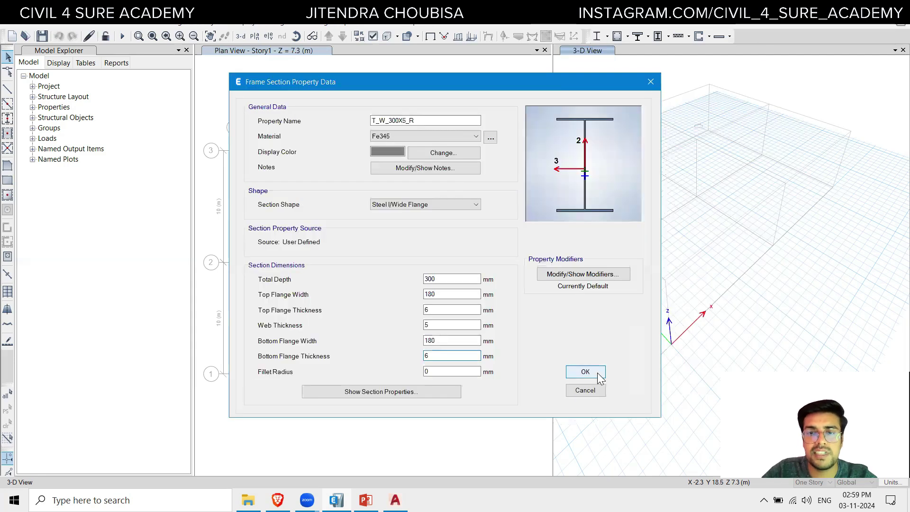
key("Return")
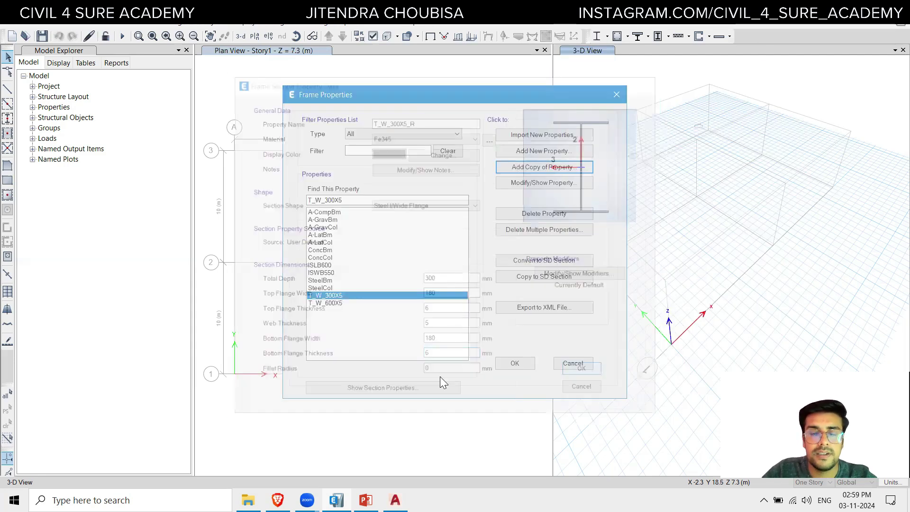
left_click(345, 311)
left_click(540, 178)
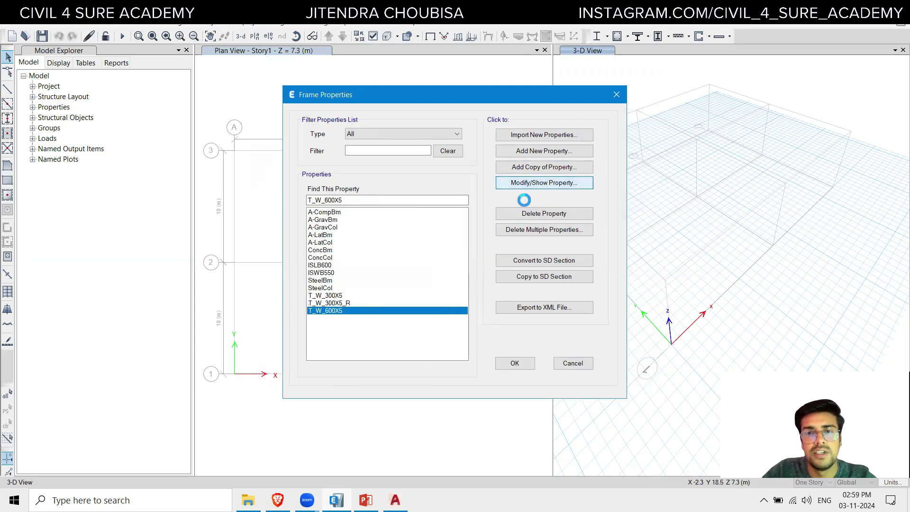
left_click(427, 117)
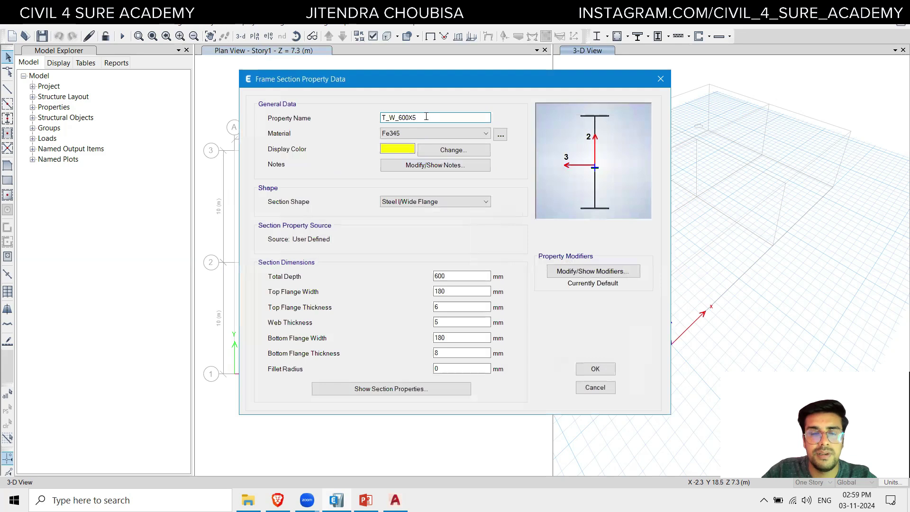
left_click(660, 80)
- Add a copy of the T_W_600X5 section property and name it T_W_600X5_R
left_click(539, 168)
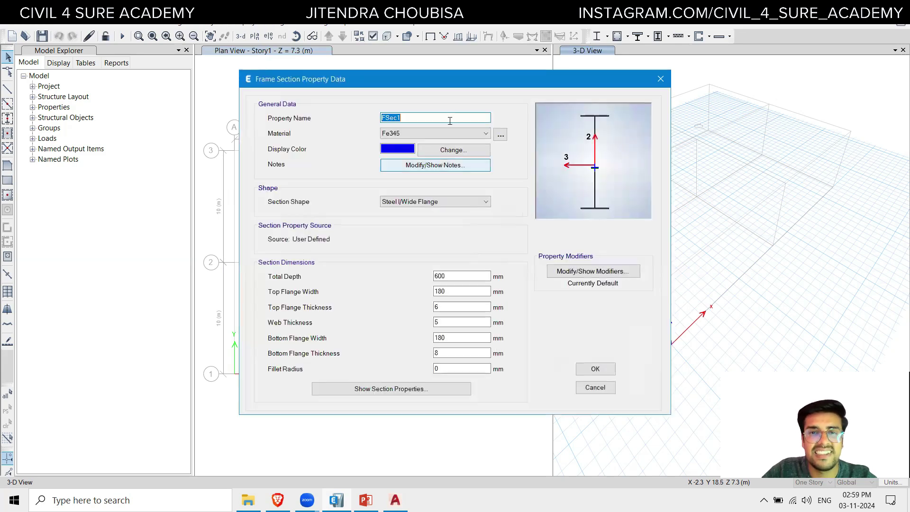
left_click_drag(577, 78, 787, 60)
type("T_W_")
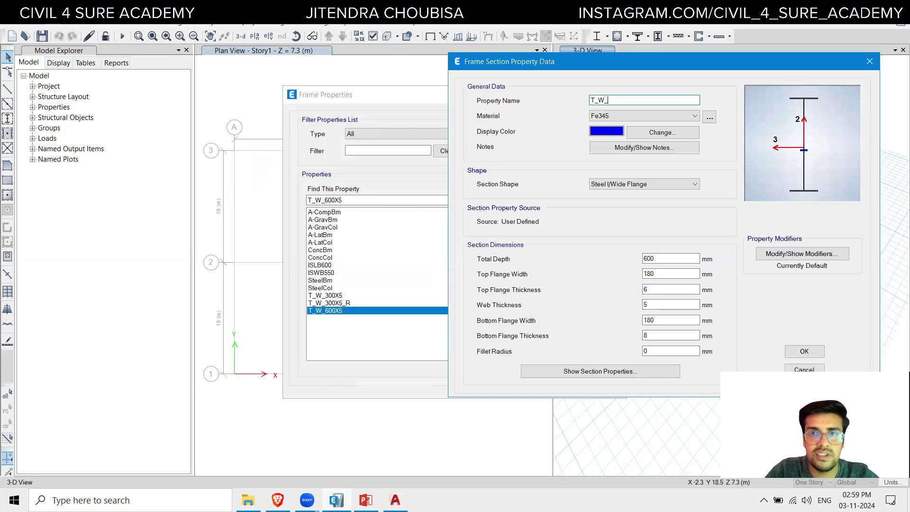
type("600X")
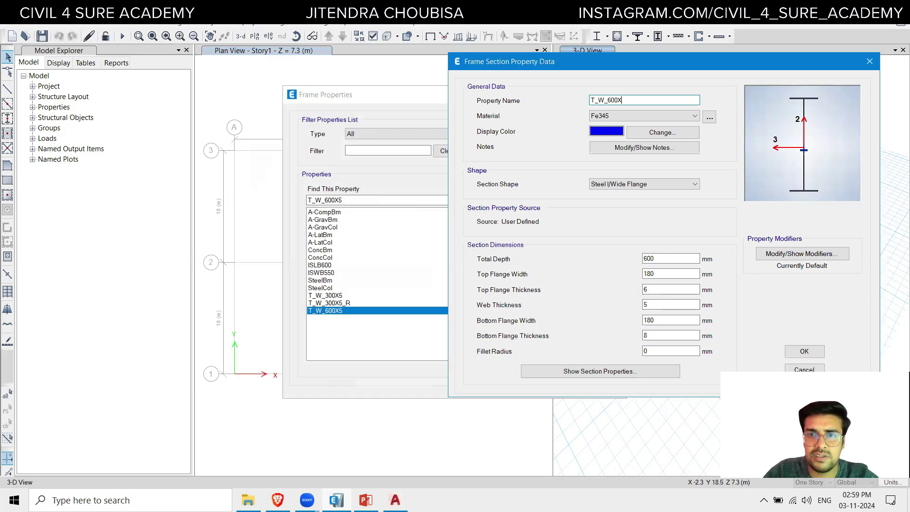
type("5_R")
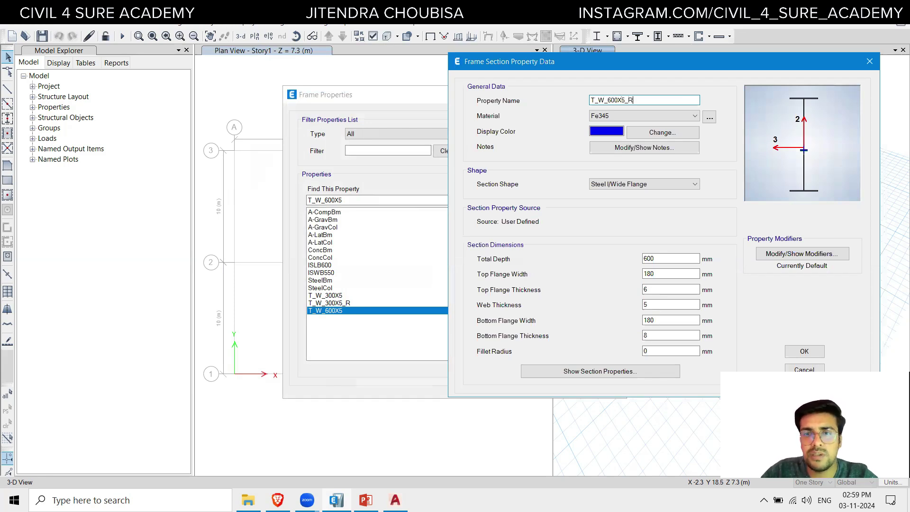
- Set the bottom flange thickness of T_W_600X5_R to 6 mm and accept the section
double_click(649, 336)
type("6")
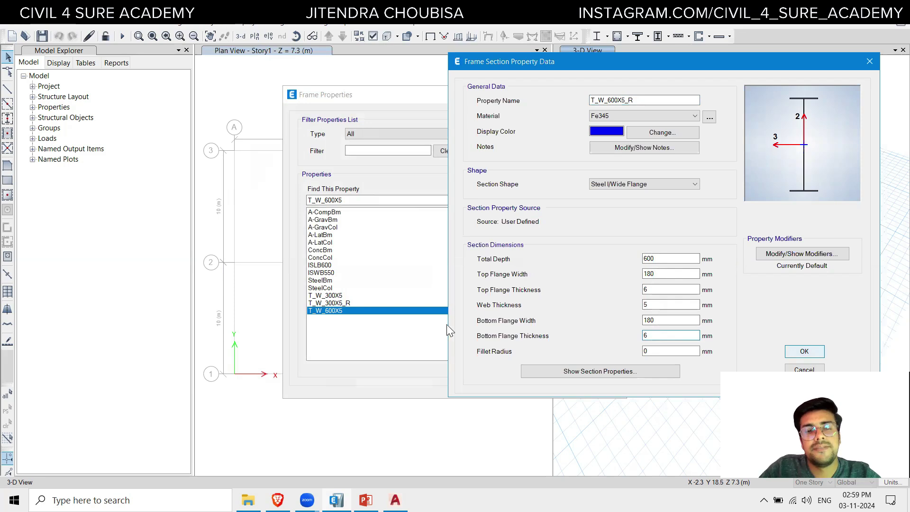
key("Return")
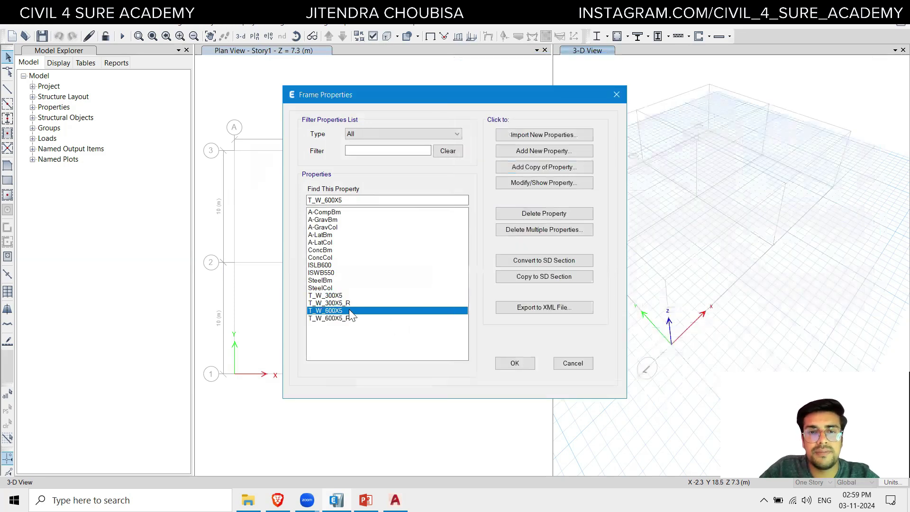
left_click(352, 318)
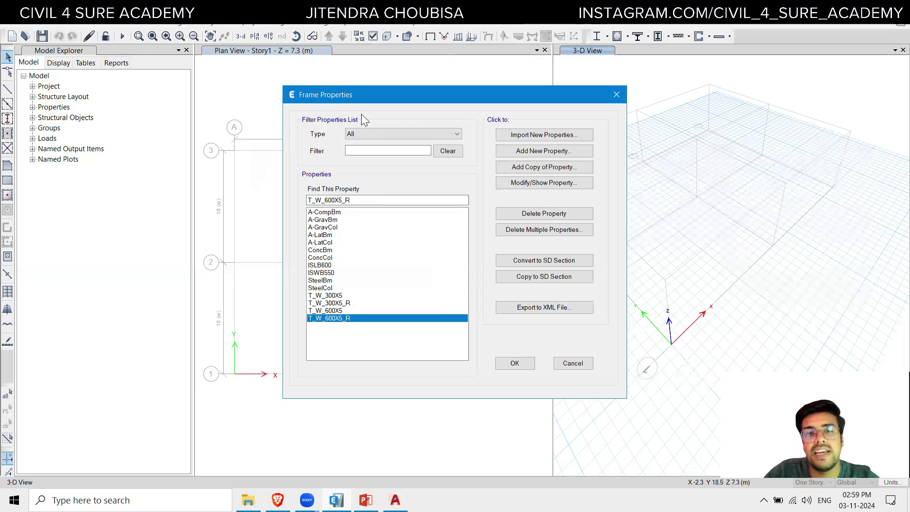
- Add a new frame section property with the Nonprismatic shape and name it C_300_600X5
left_click(518, 151)
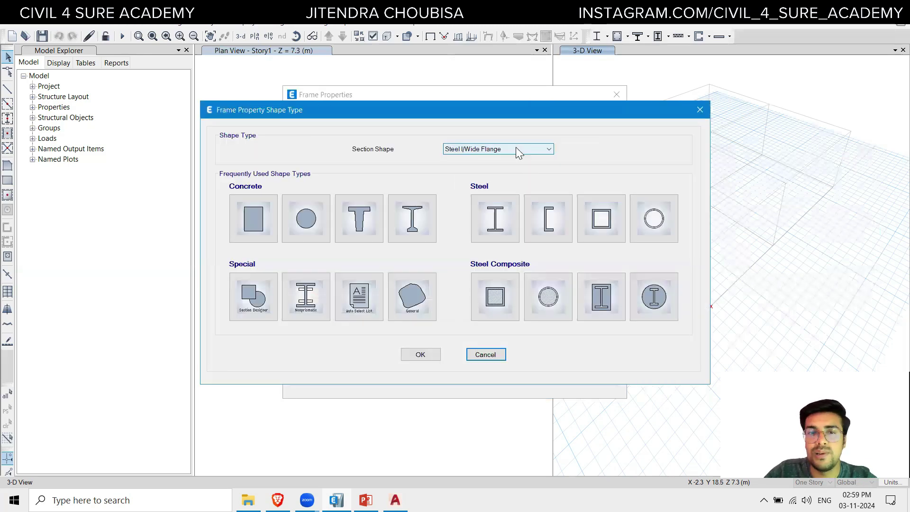
left_click(471, 147)
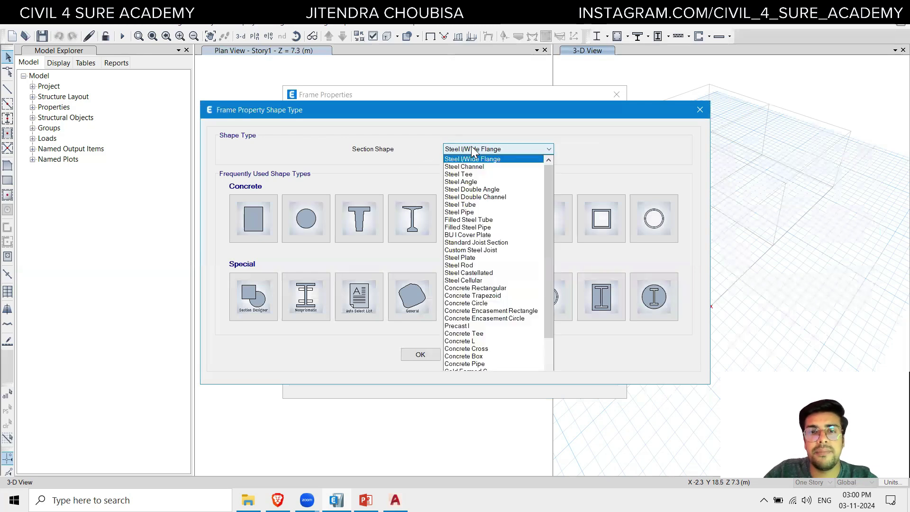
left_click_drag(547, 206, 546, 329)
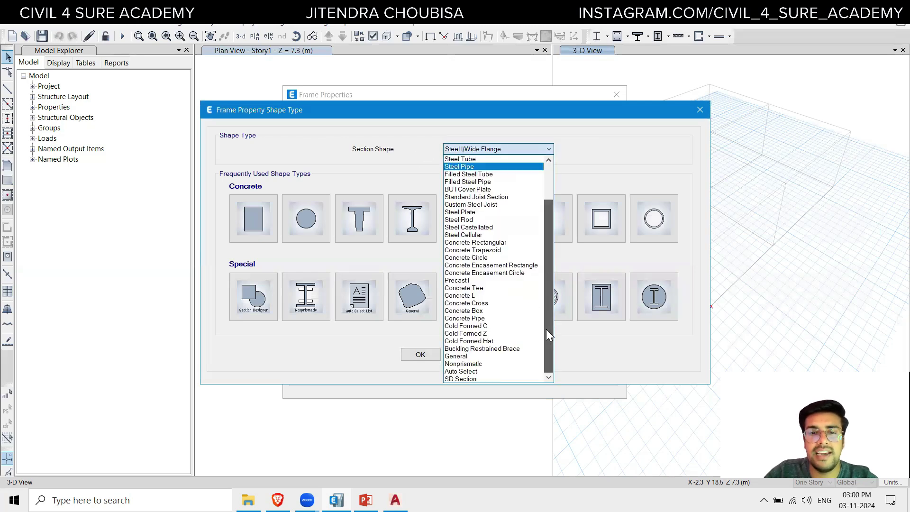
left_click(480, 364)
left_click(424, 358)
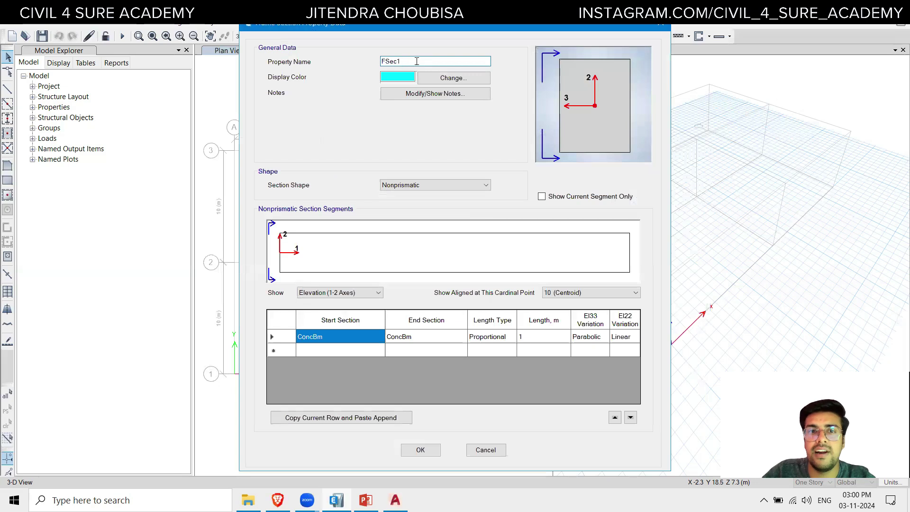
type("C_300_")
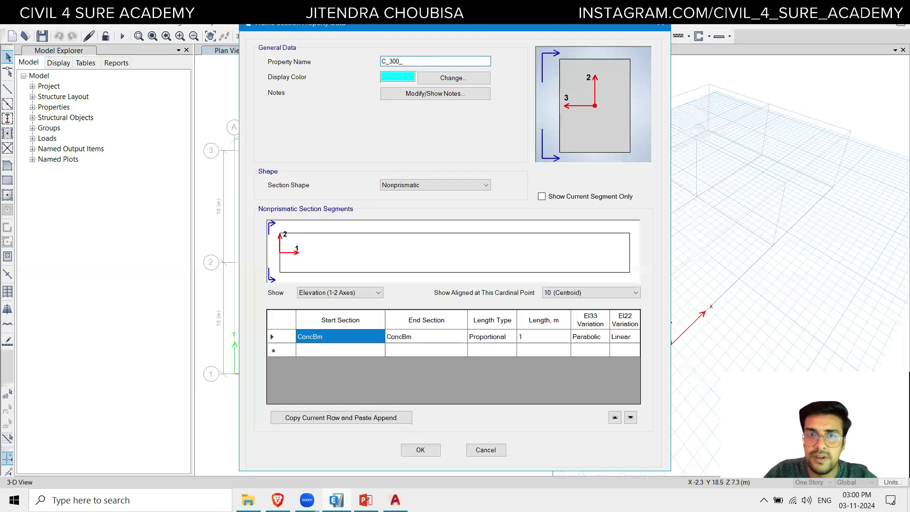
type("600X5")
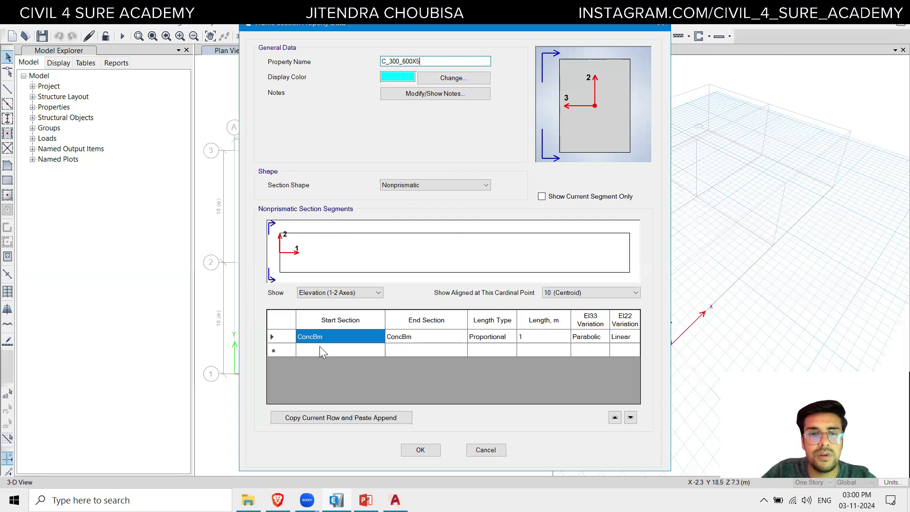
- Check the column in the AutoCAD frame elevation, and in ETABS set the nonprismatic segment's start section to T_W_300X5
left_click(373, 335)
left_click(379, 336)
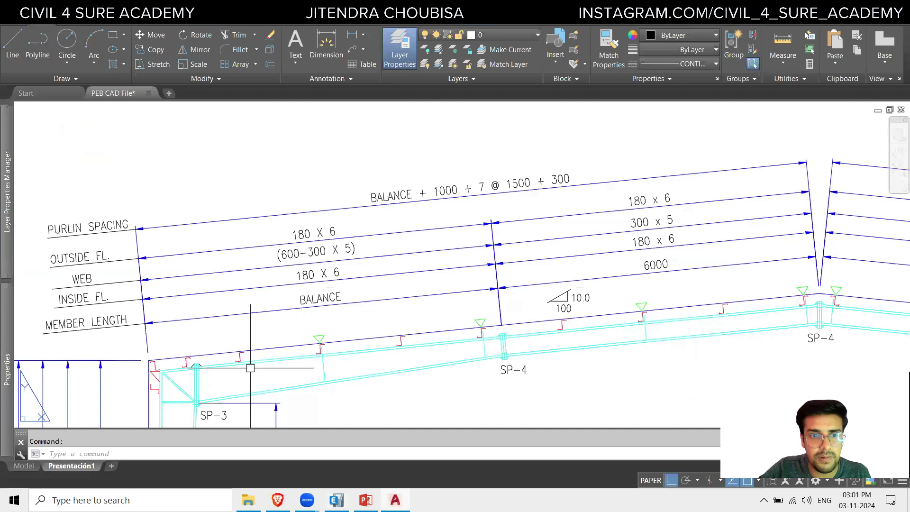
middle_click_drag(251, 368, 356, 152)
middle_click_drag(314, 260, 315, 341)
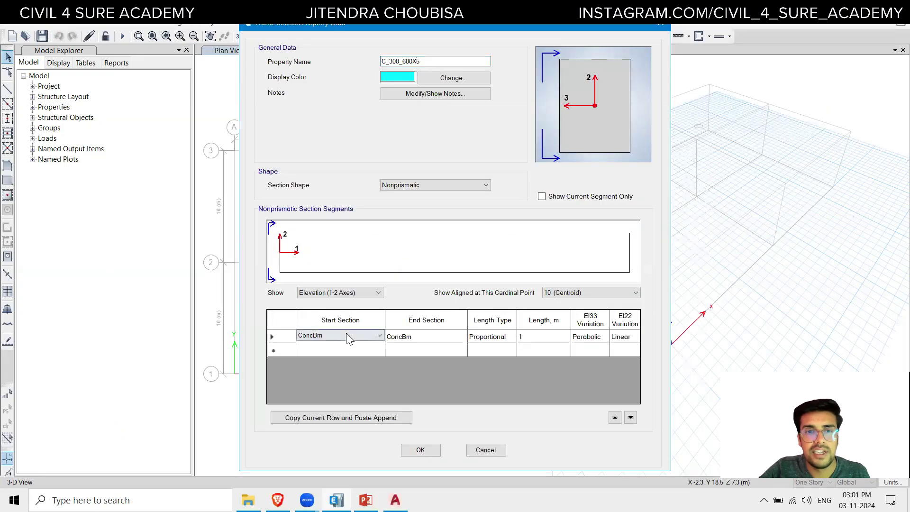
left_click(347, 333)
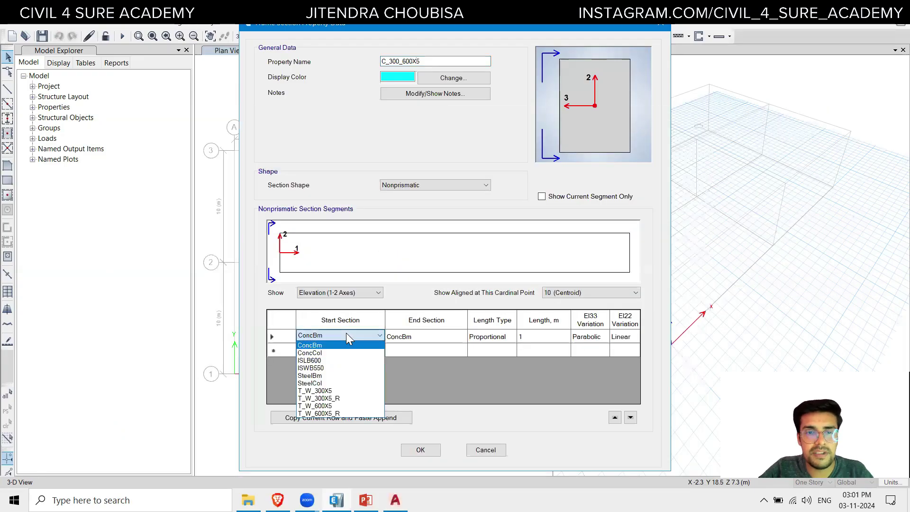
left_click(334, 391)
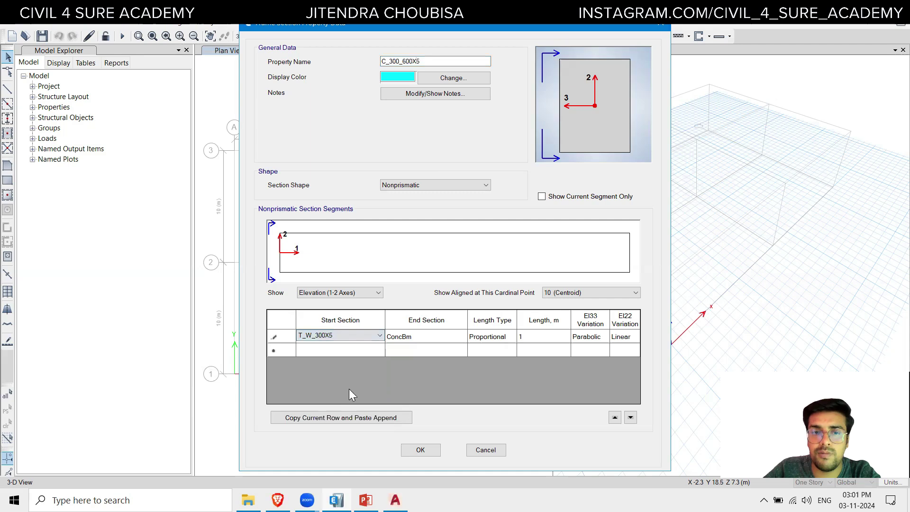
- Set the end section of the C_300_600X5 segment to T_W_600X5
left_click(459, 336)
left_click(461, 335)
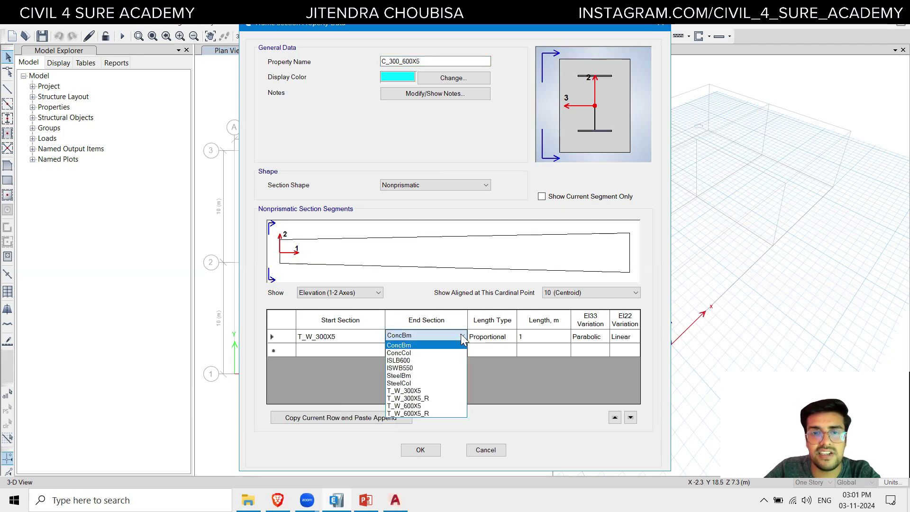
left_click(451, 407)
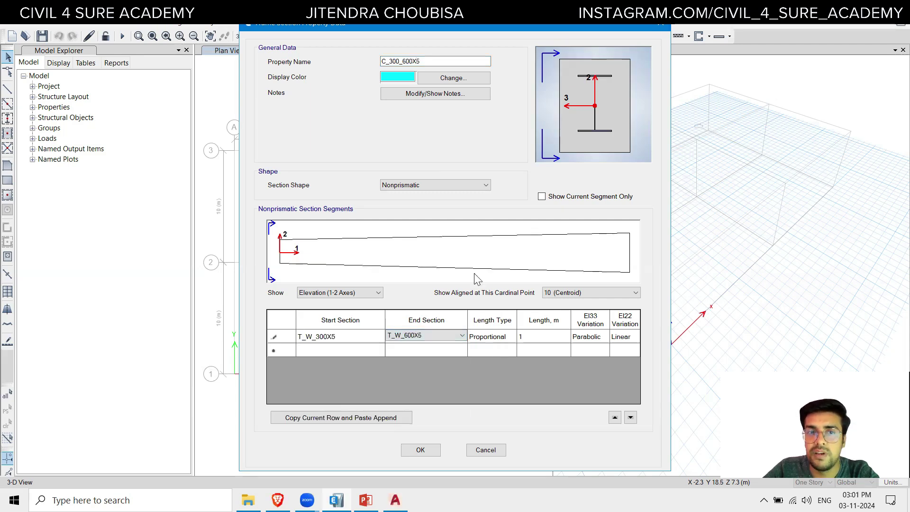
- Set the length of the C_300_600X5 segment to 7.394
left_click(491, 341)
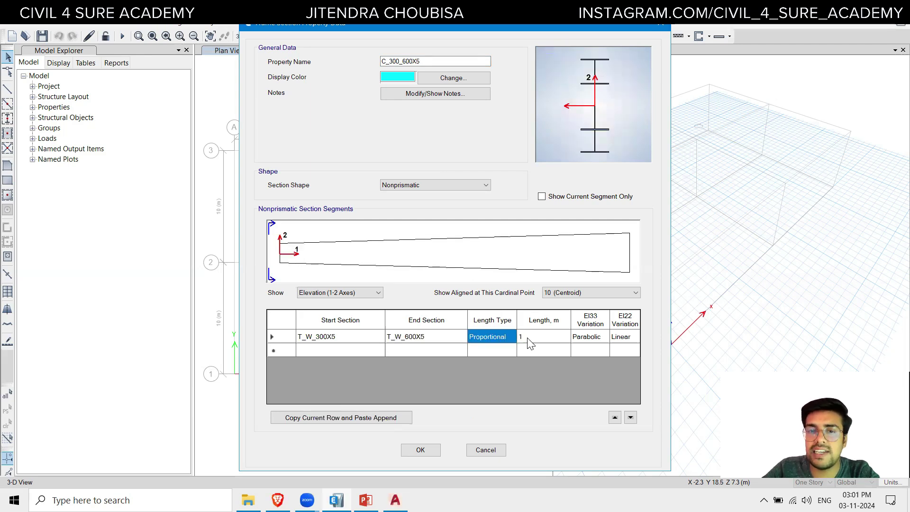
left_click(529, 338)
left_click(531, 337)
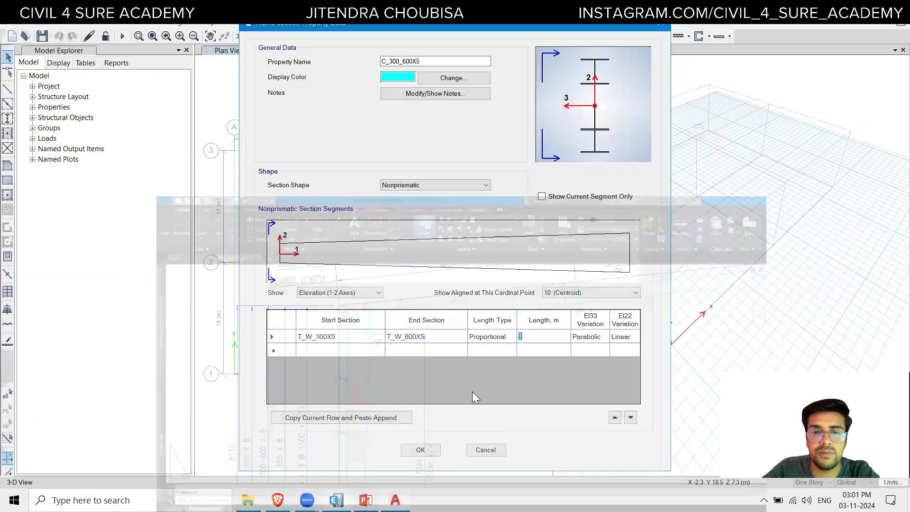
type("7.394")
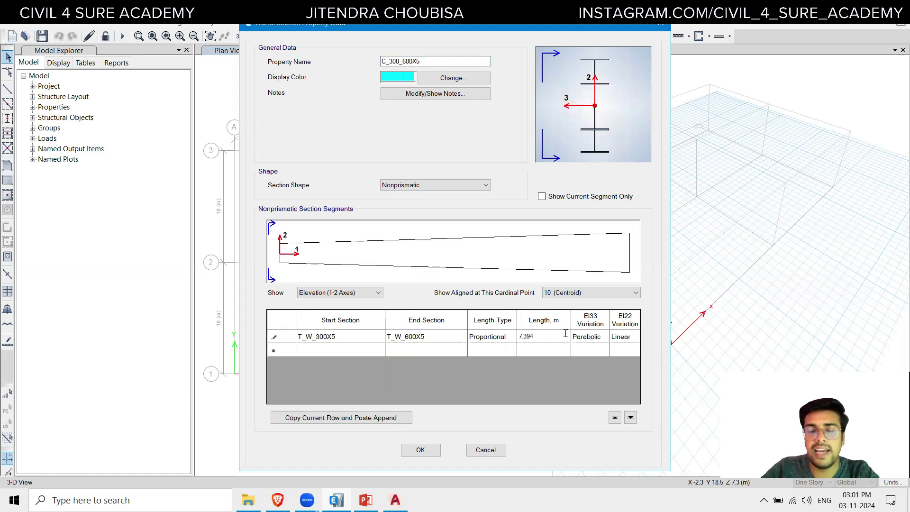
key("Tab")
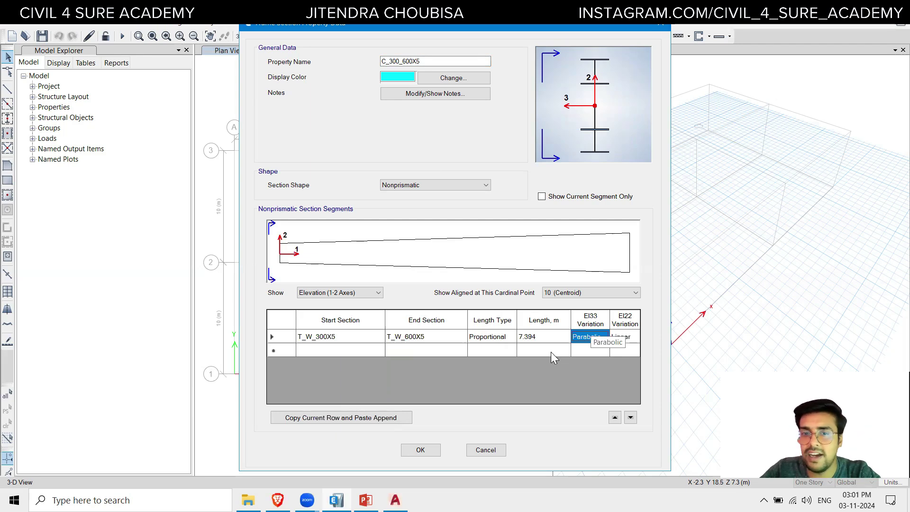
- Show the tapered column section aligned at cardinal point 1 (Bottom Left) and accept C_300_600X5
mouse_move(360, 252)
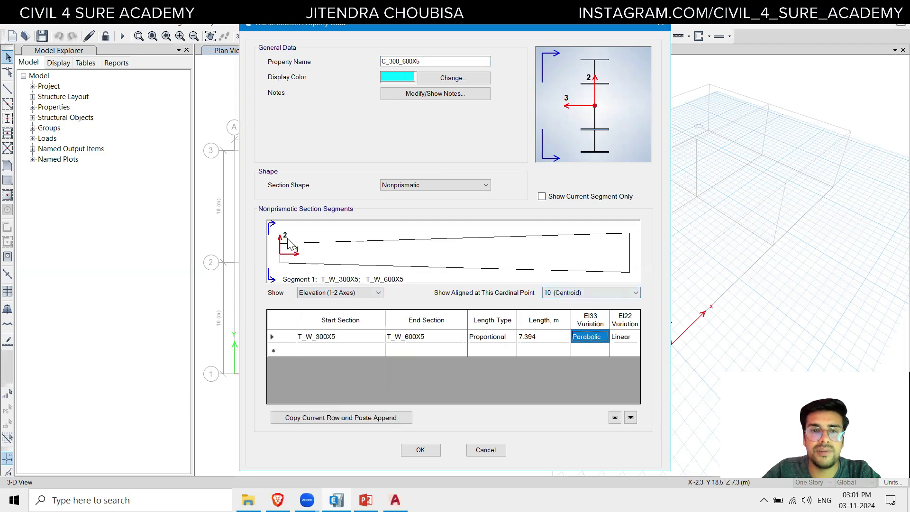
left_click(577, 292)
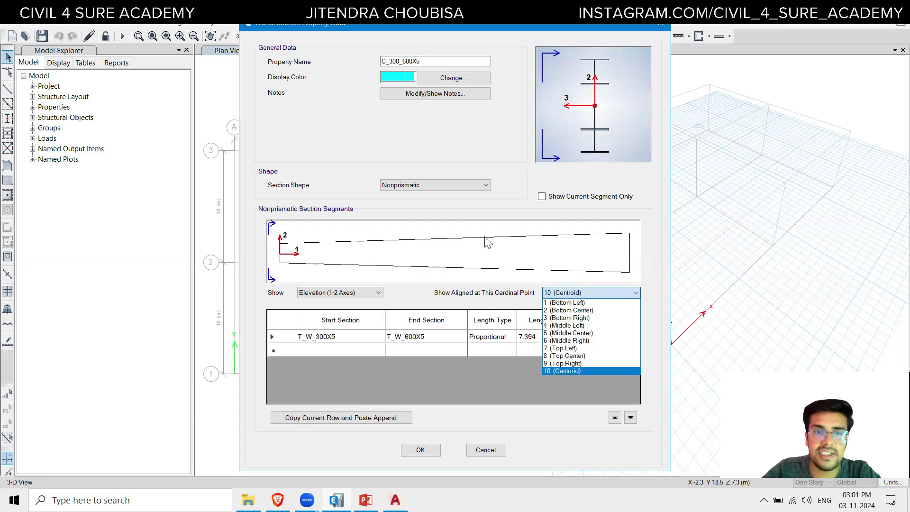
left_click(587, 304)
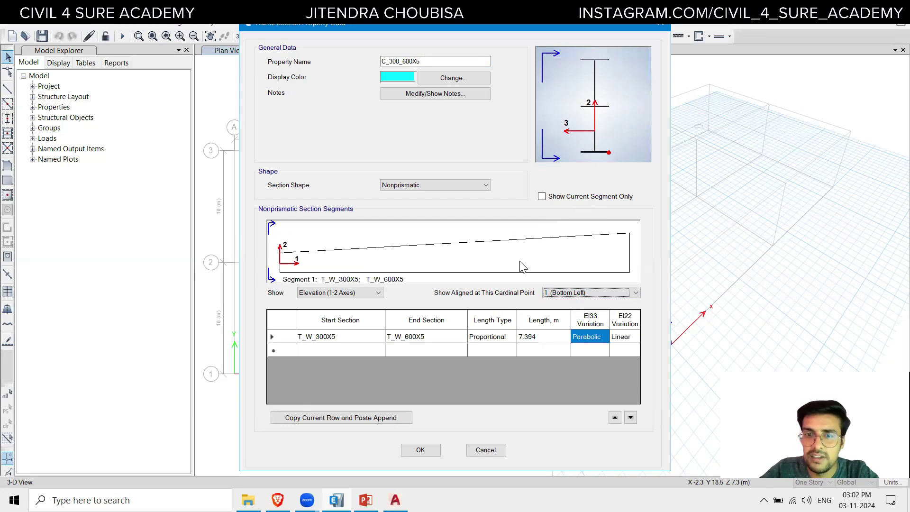
left_click(690, 64)
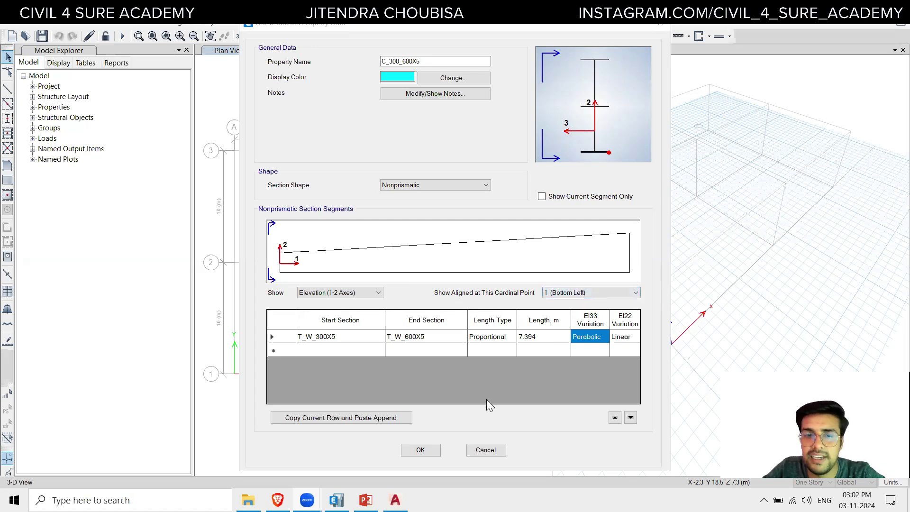
left_click(420, 450)
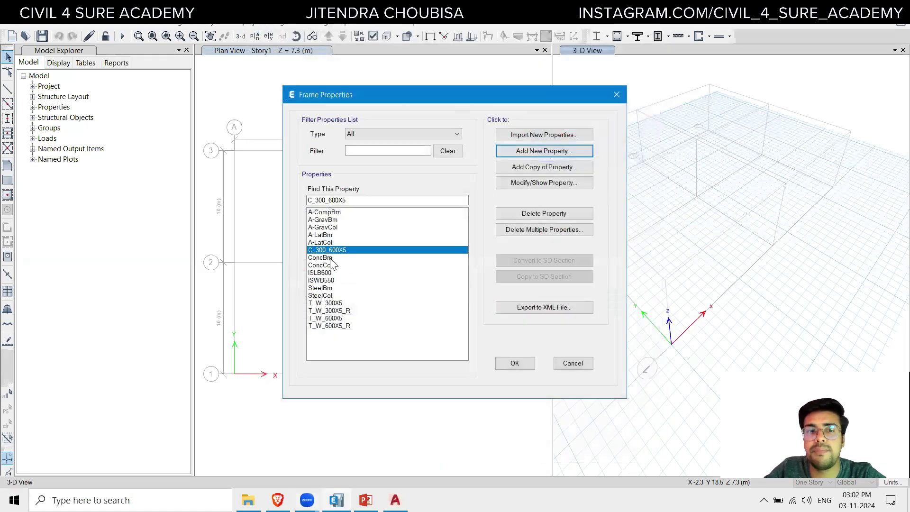
- Start another Nonprismatic section property, and switch to AutoCAD to check the rafter's web and flange sizes in the frame elevation
left_click(518, 153)
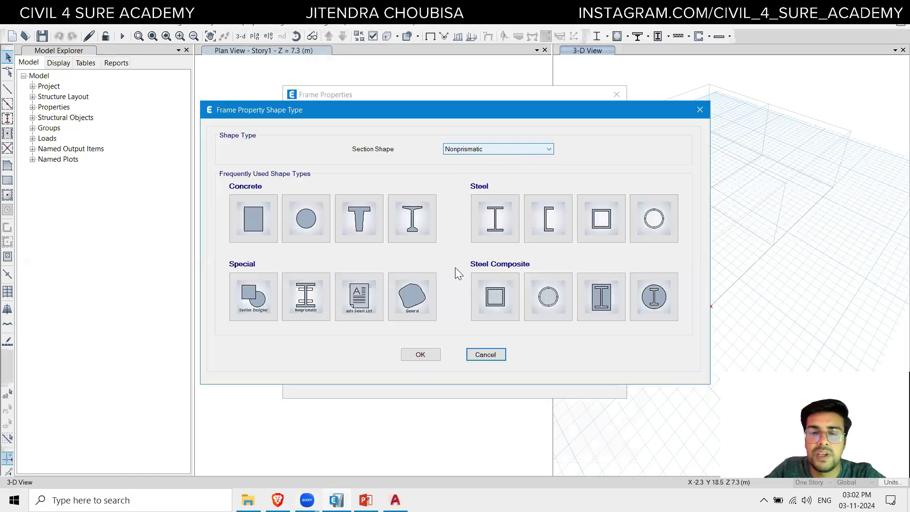
left_click(425, 353)
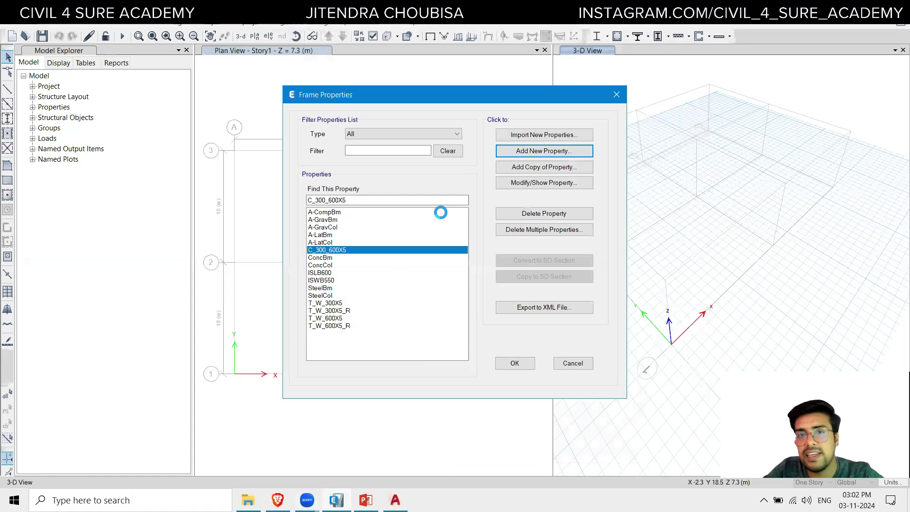
key("alt+Tab")
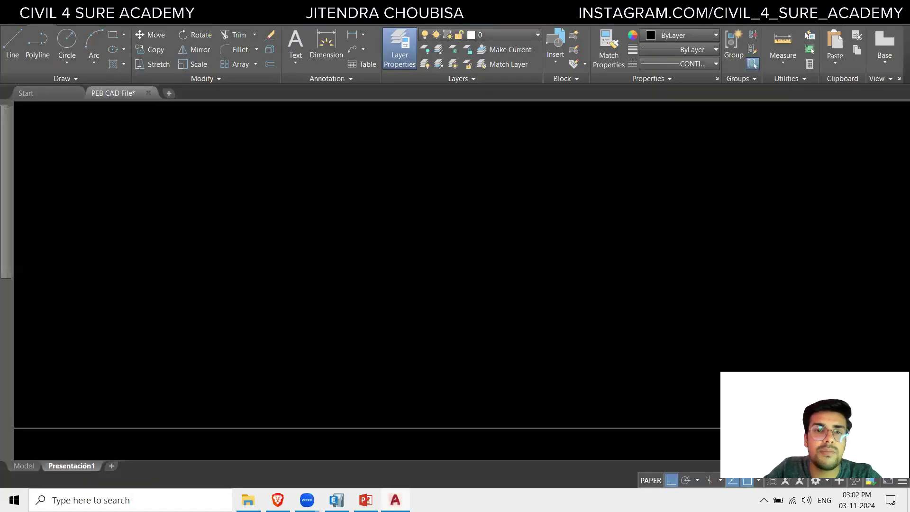
scroll(372, 250, "up", 2)
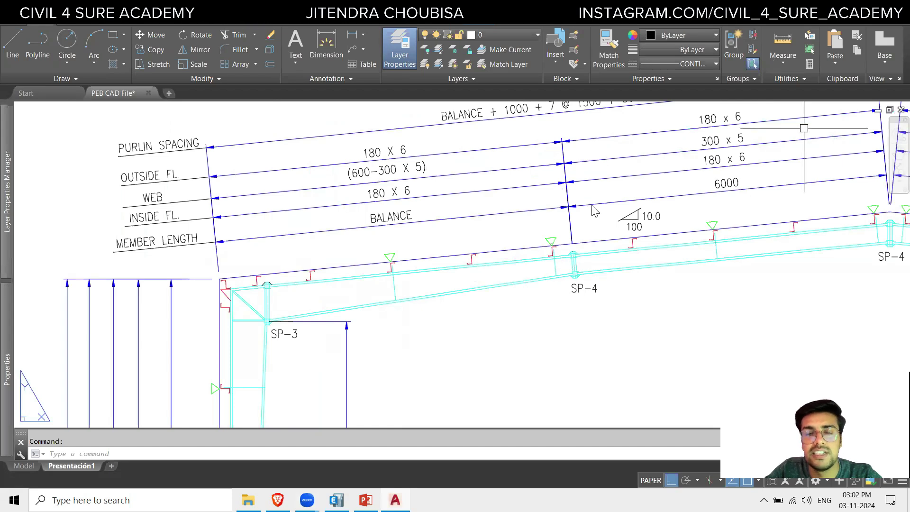
- Return to ETABS and open the start section choices for the new nonprismatic segment
key("alt+Tab")
left_click(340, 336)
left_click(380, 335)
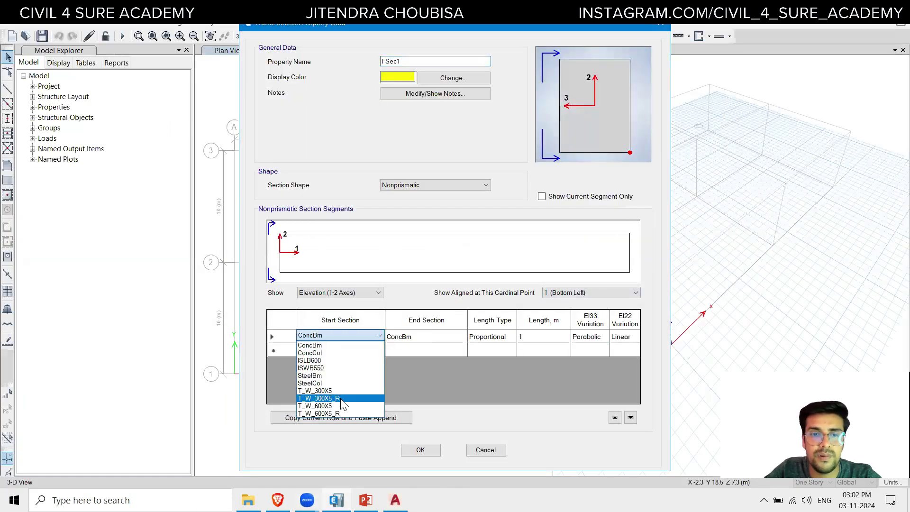